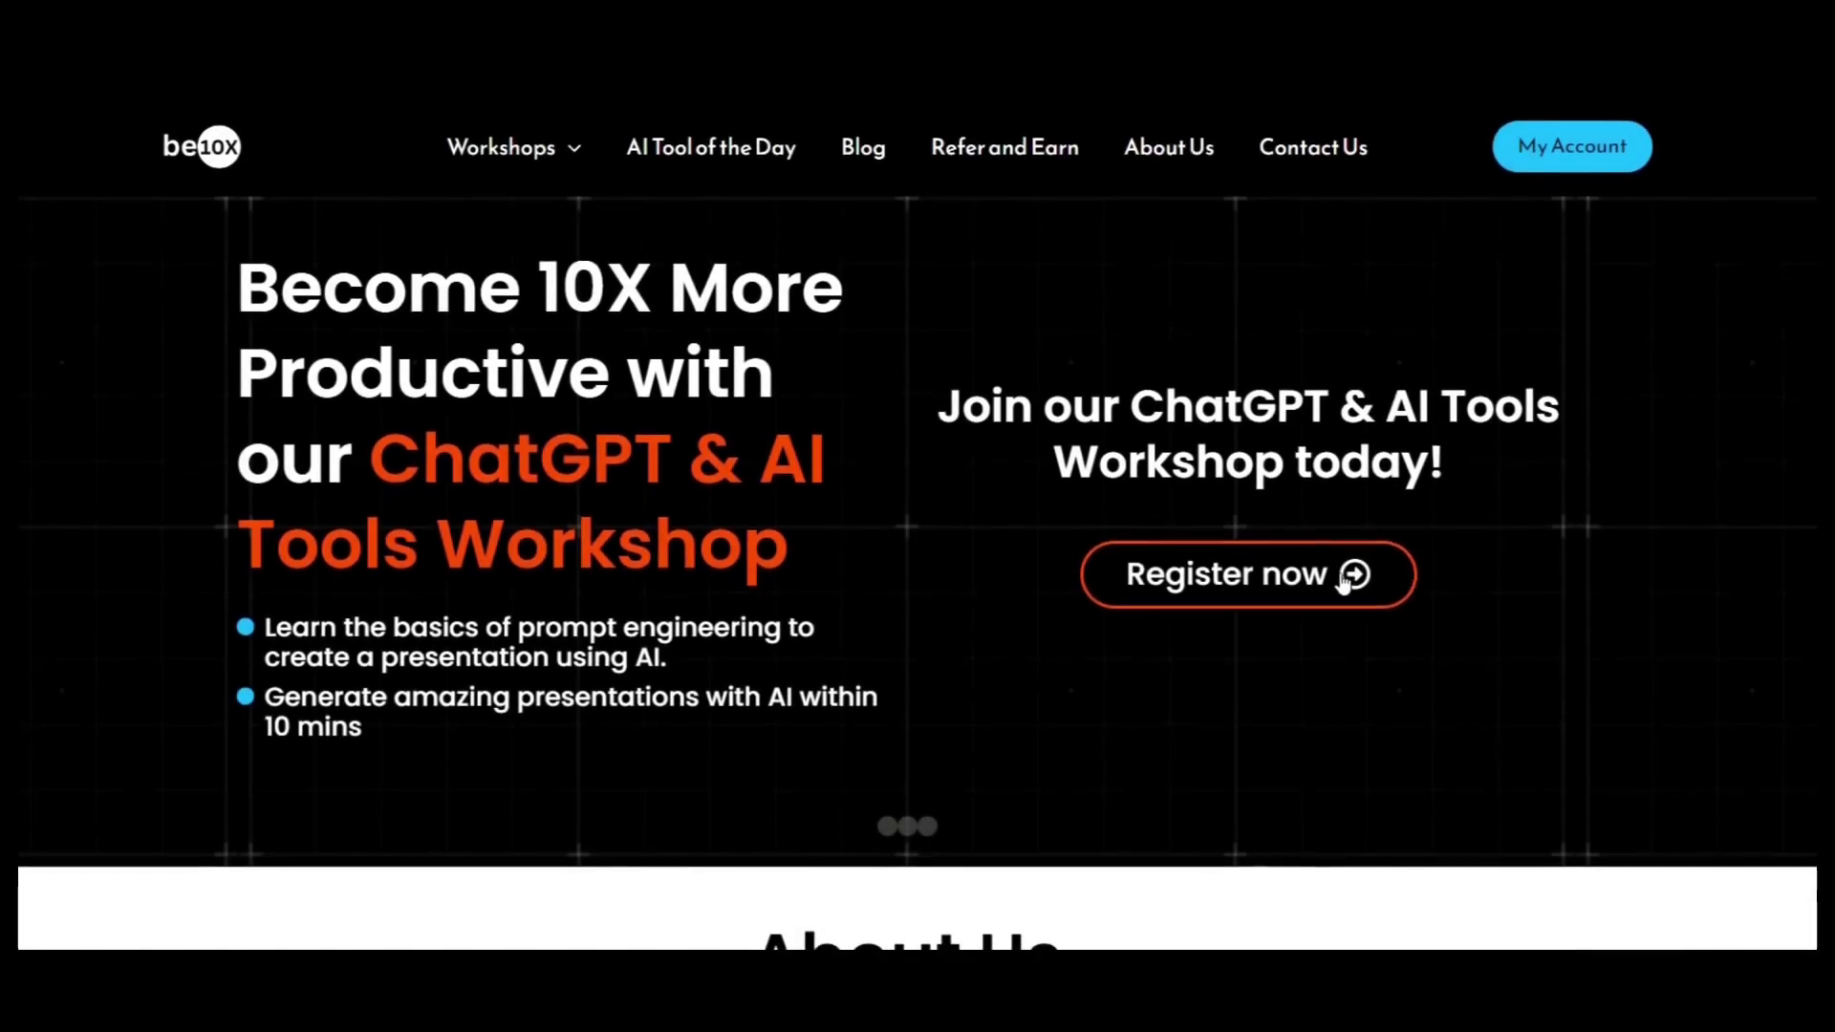
Open the be10x 'Learn to use AI Tools & ChatGPT' workshop registration page via Register now.
left_click(1343, 583)
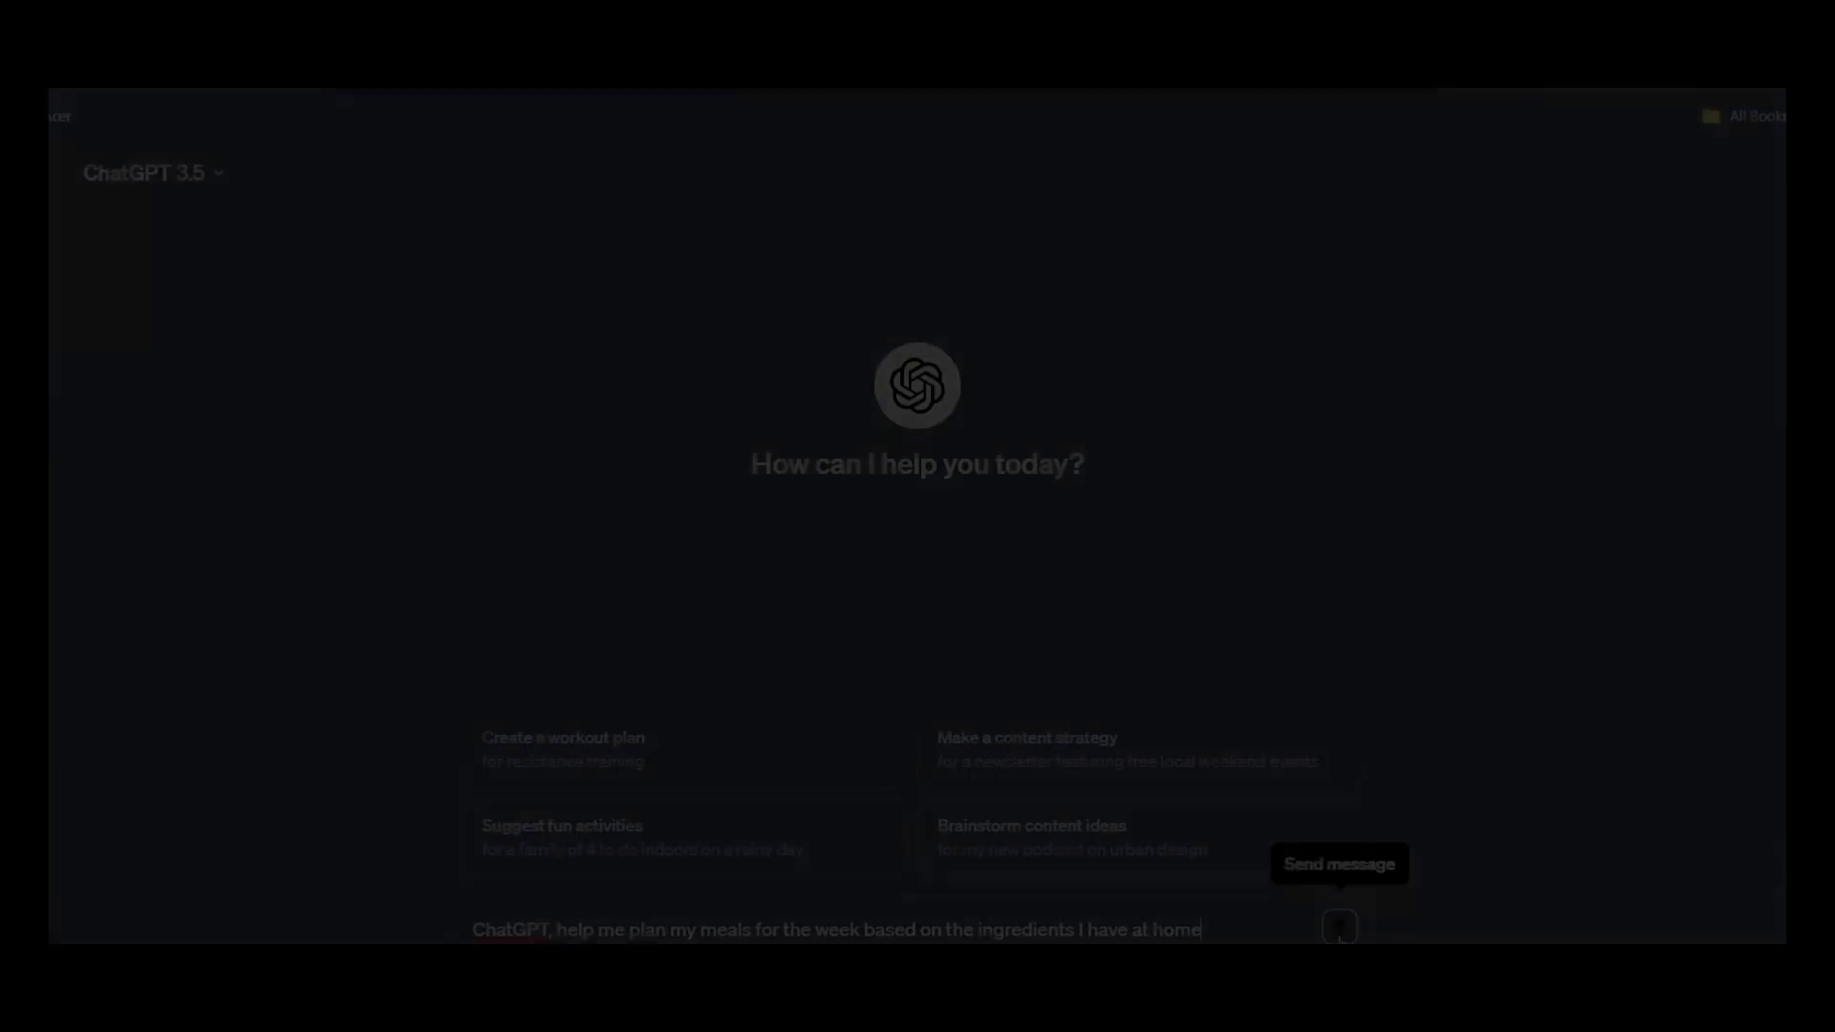
Ask for a weekly meal plan from cauliflower, potatoes, tomato, paneer and spices, then review the plan.
left_click(1479, 913)
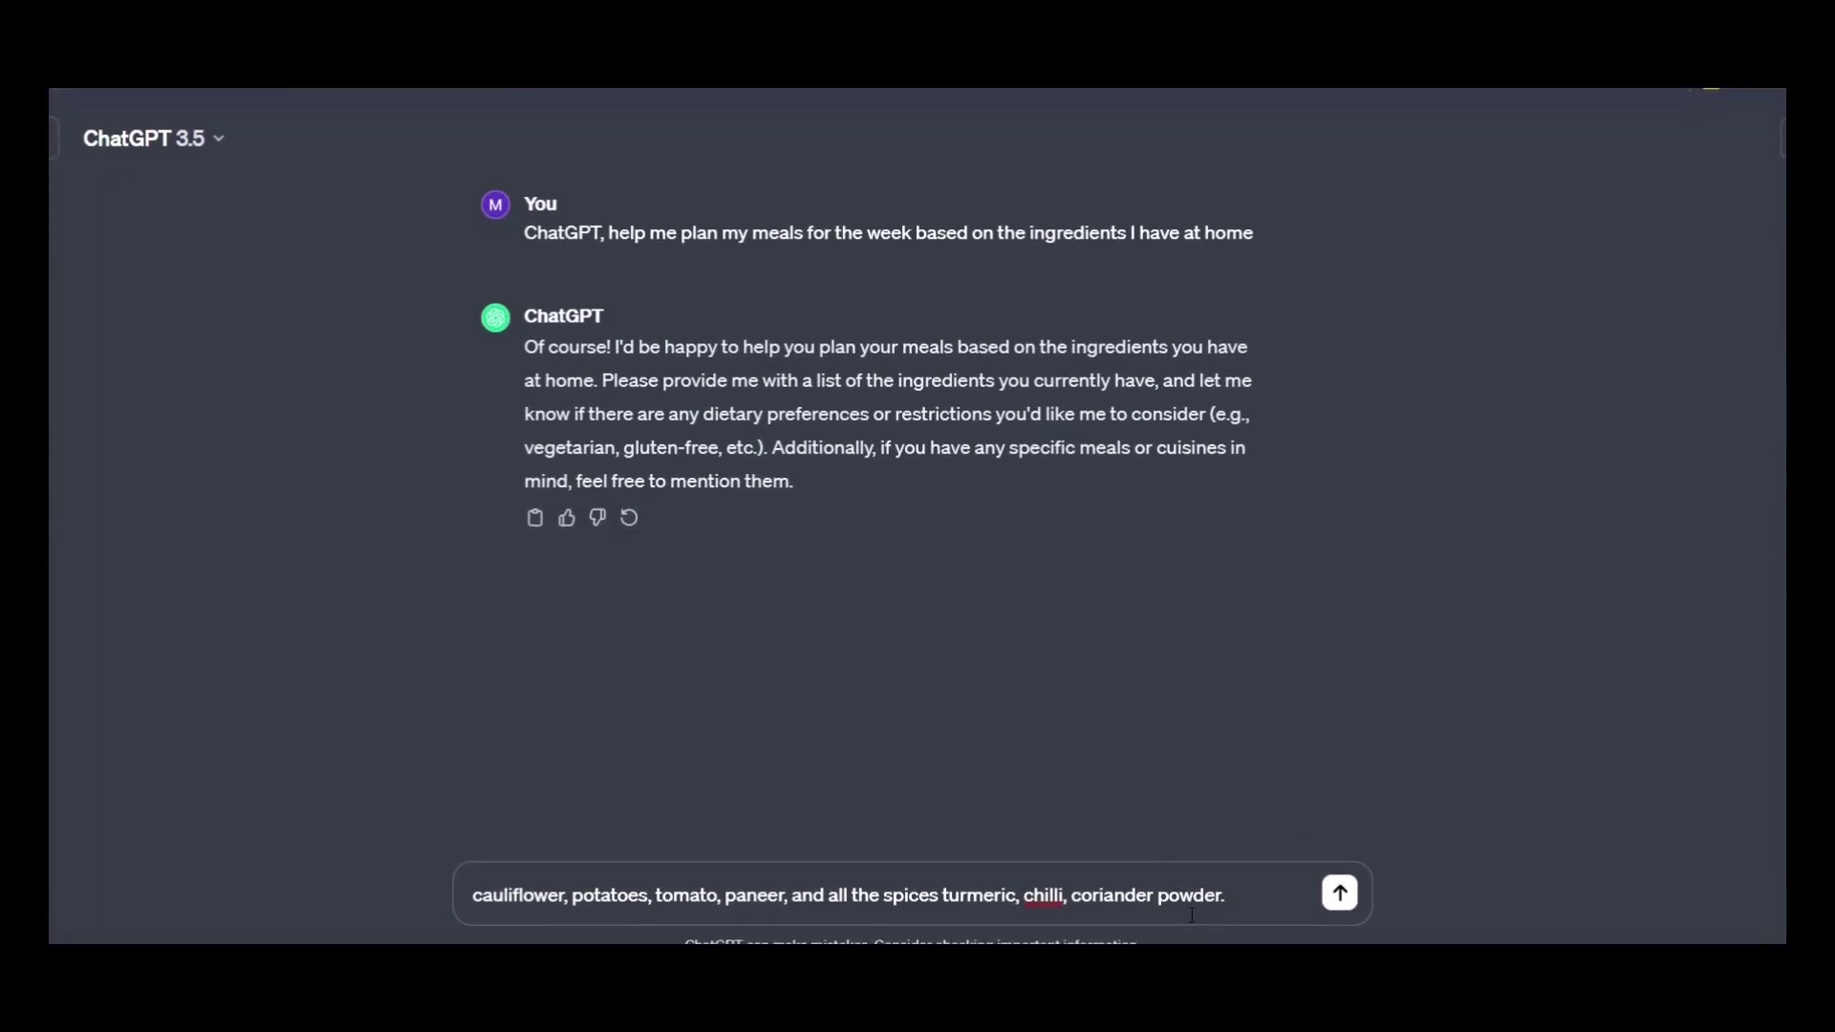
left_click(1338, 880)
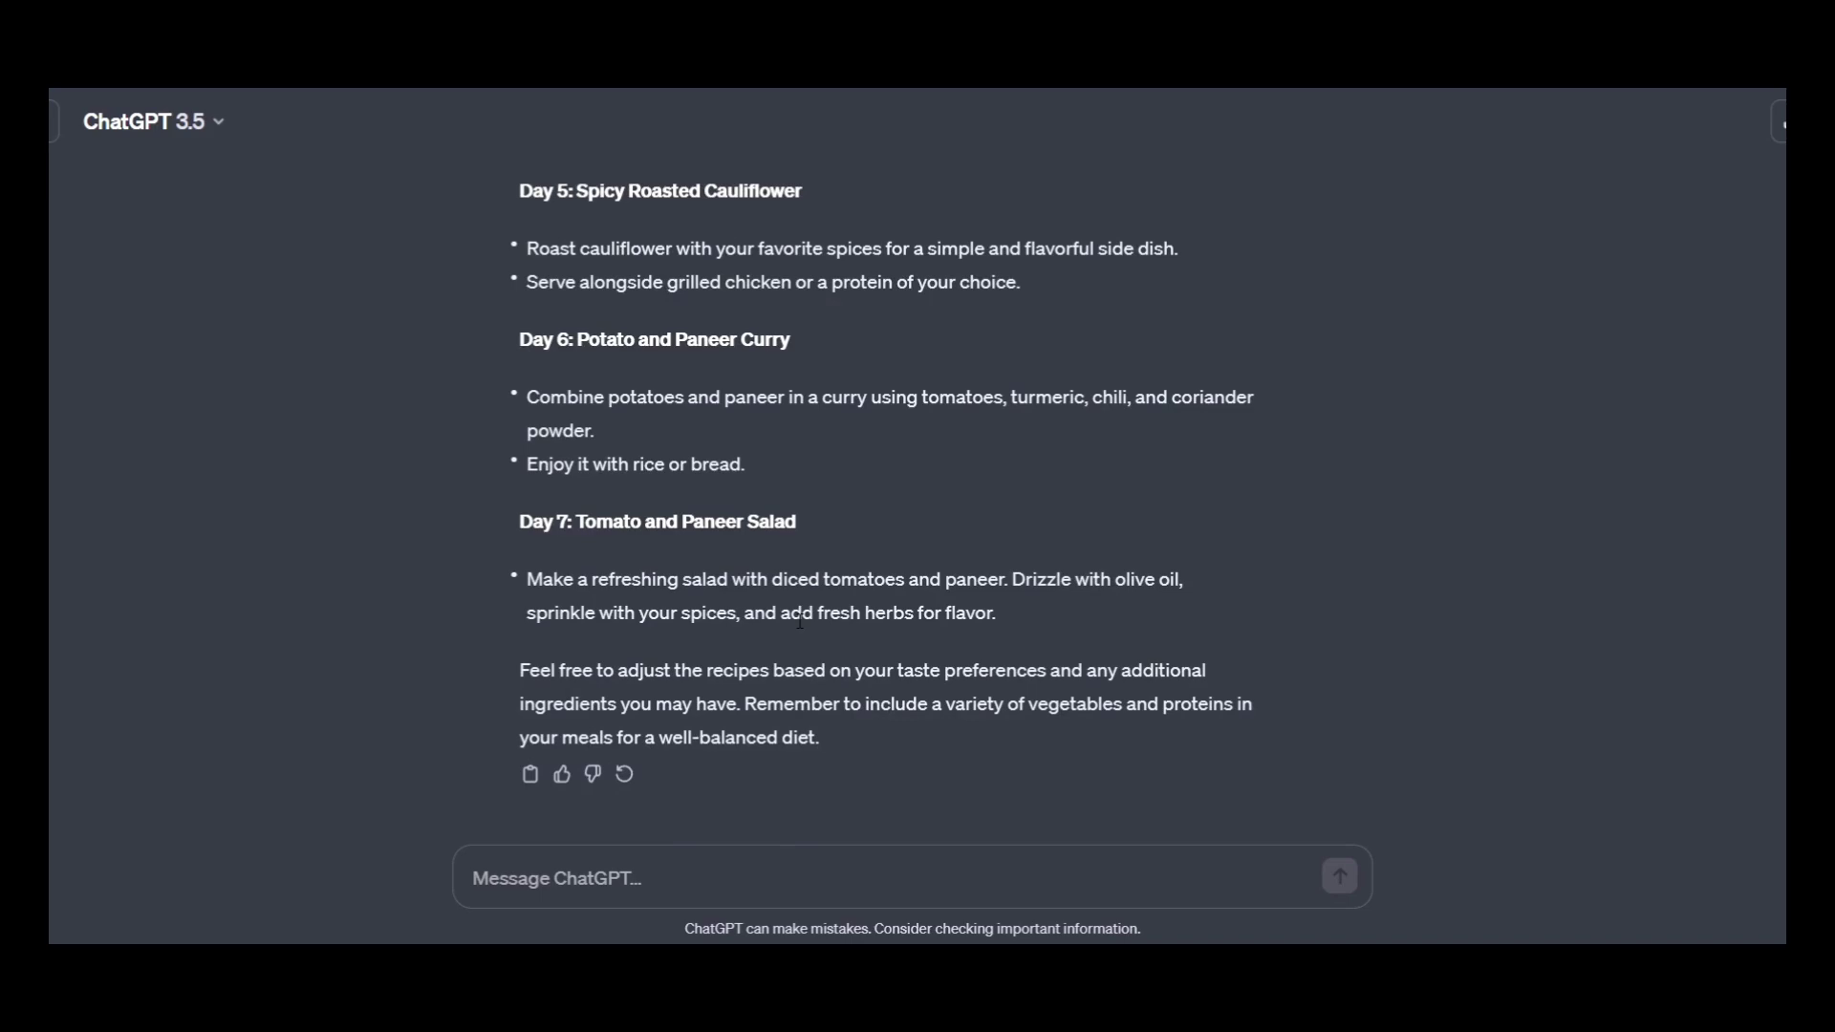
scroll(800, 620, "up", 12)
scroll(789, 610, "down", 12)
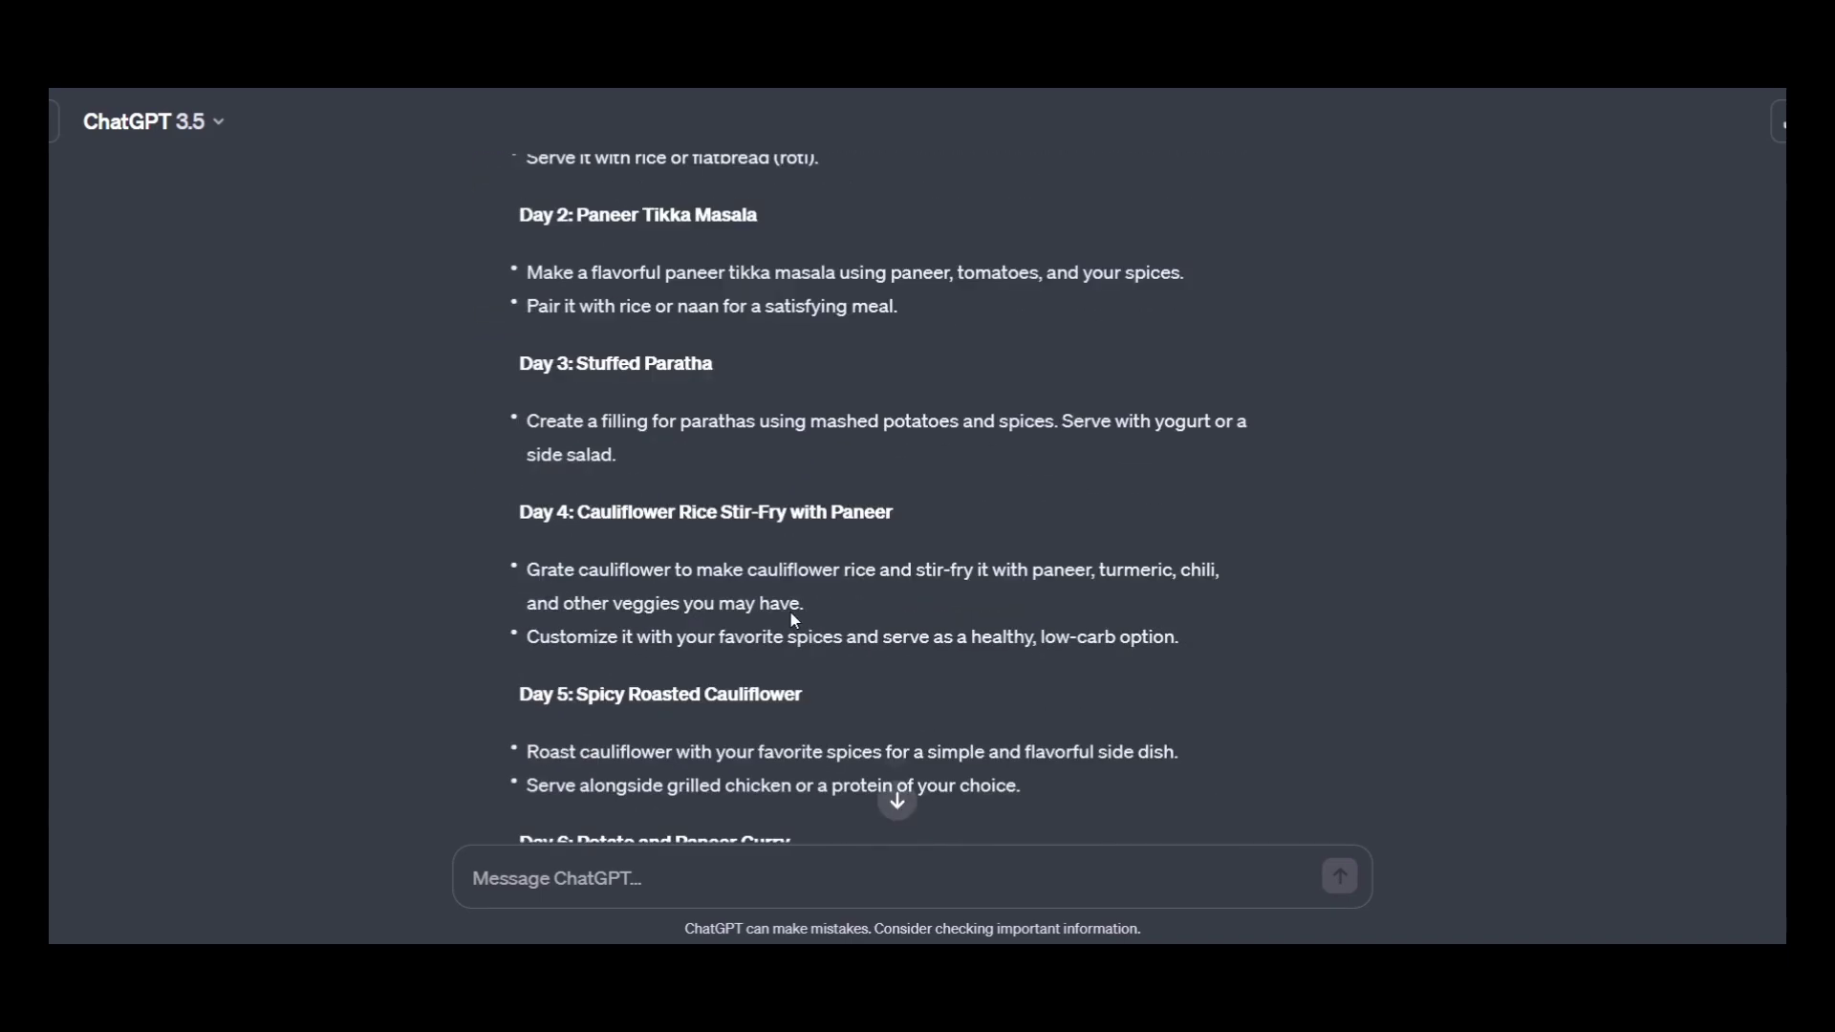
scroll(765, 662, "down", 1)
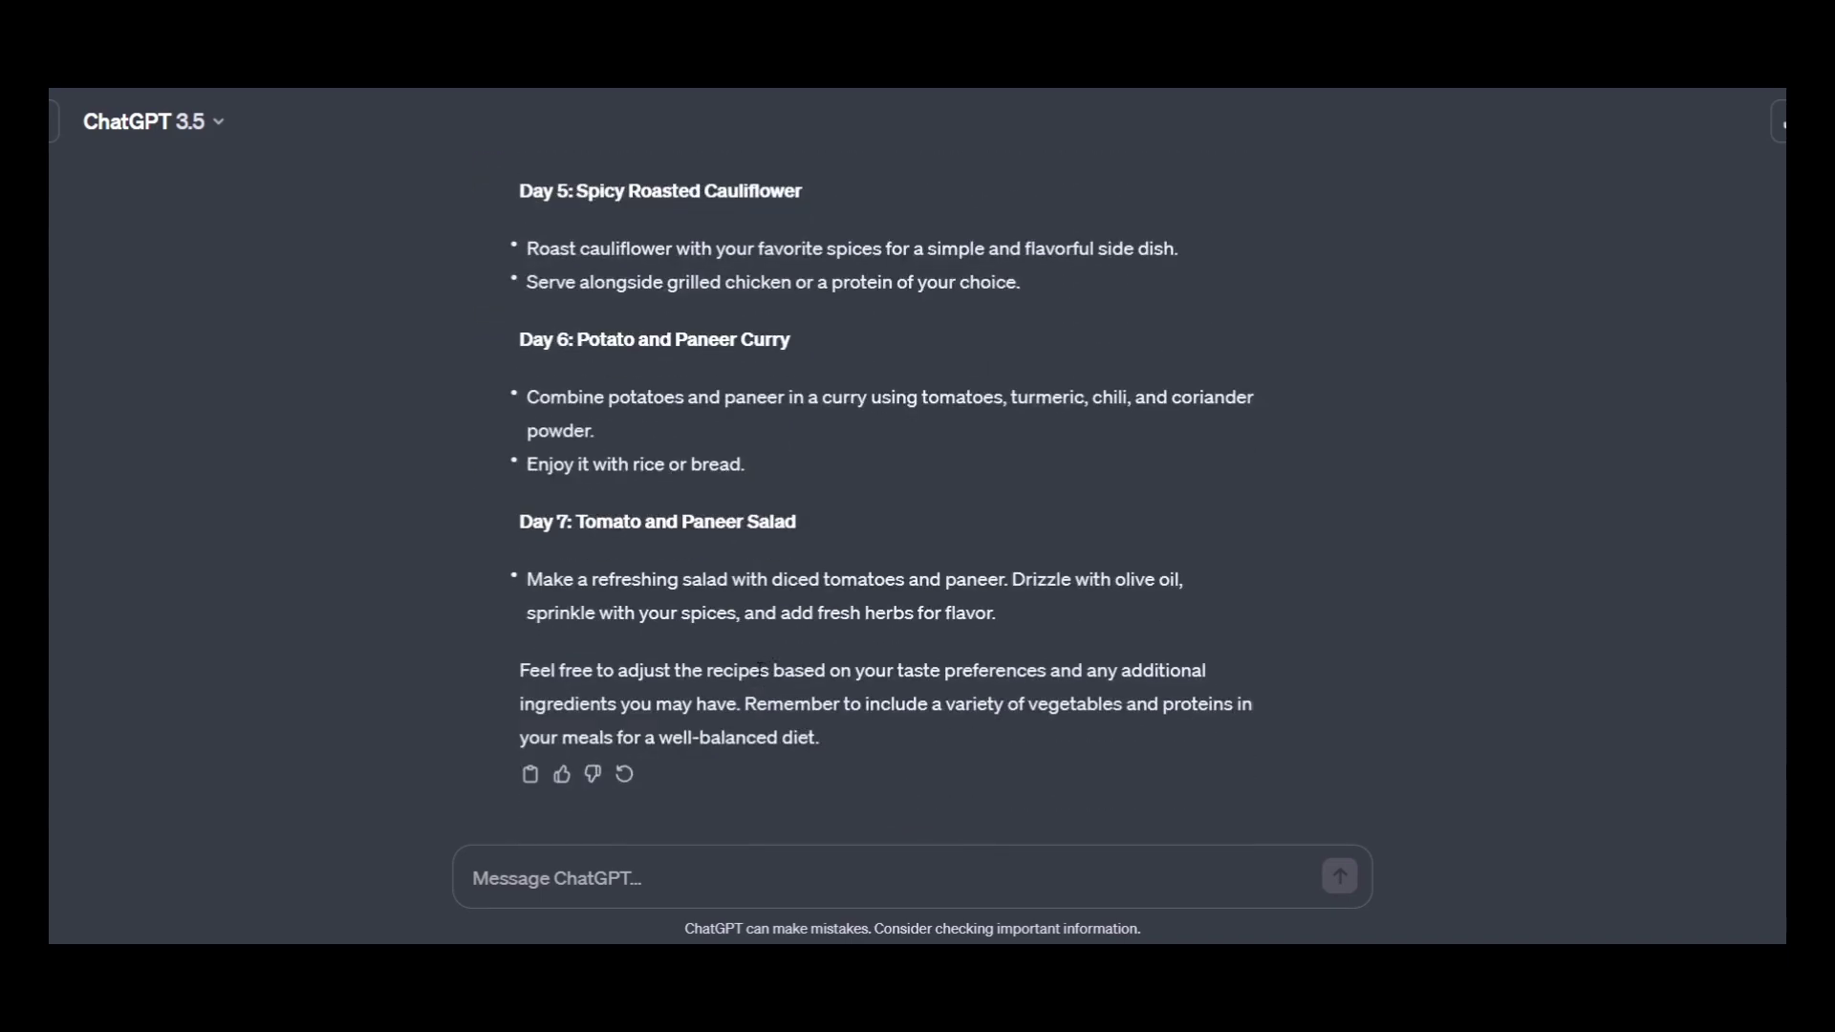
scroll(757, 669, "up", 15)
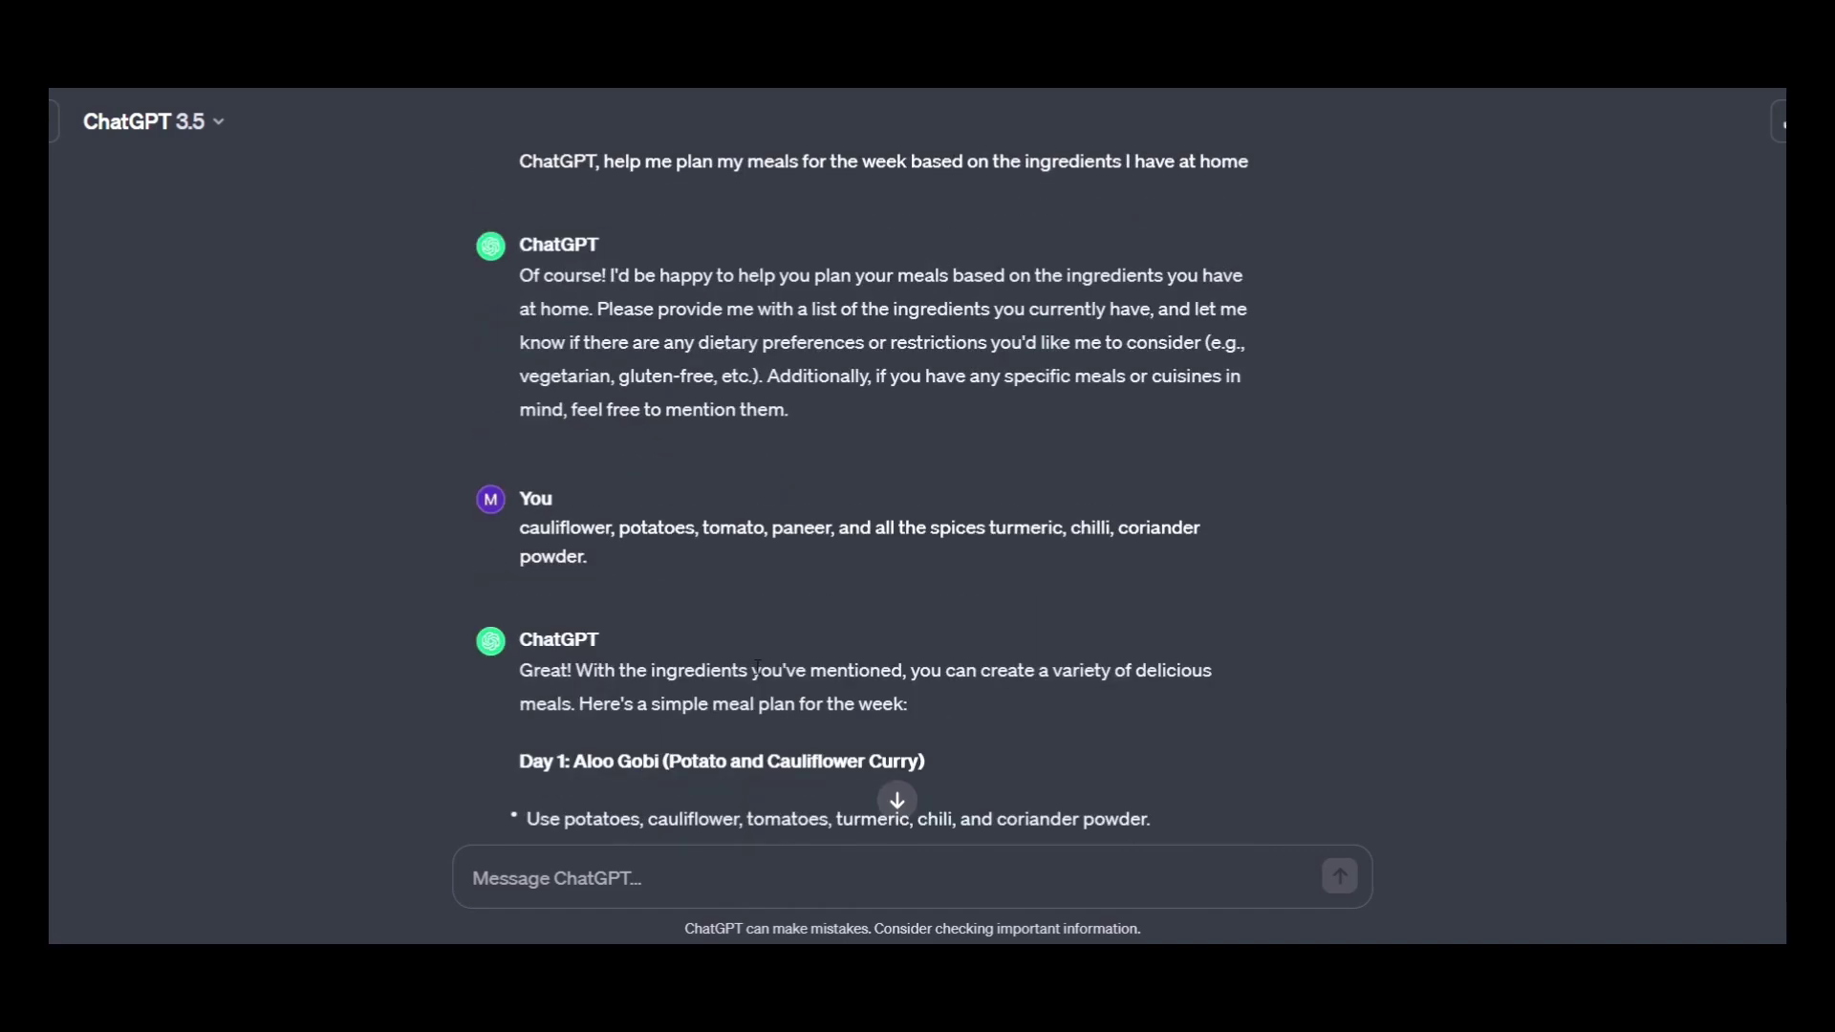
scroll(755, 667, "down", 8)
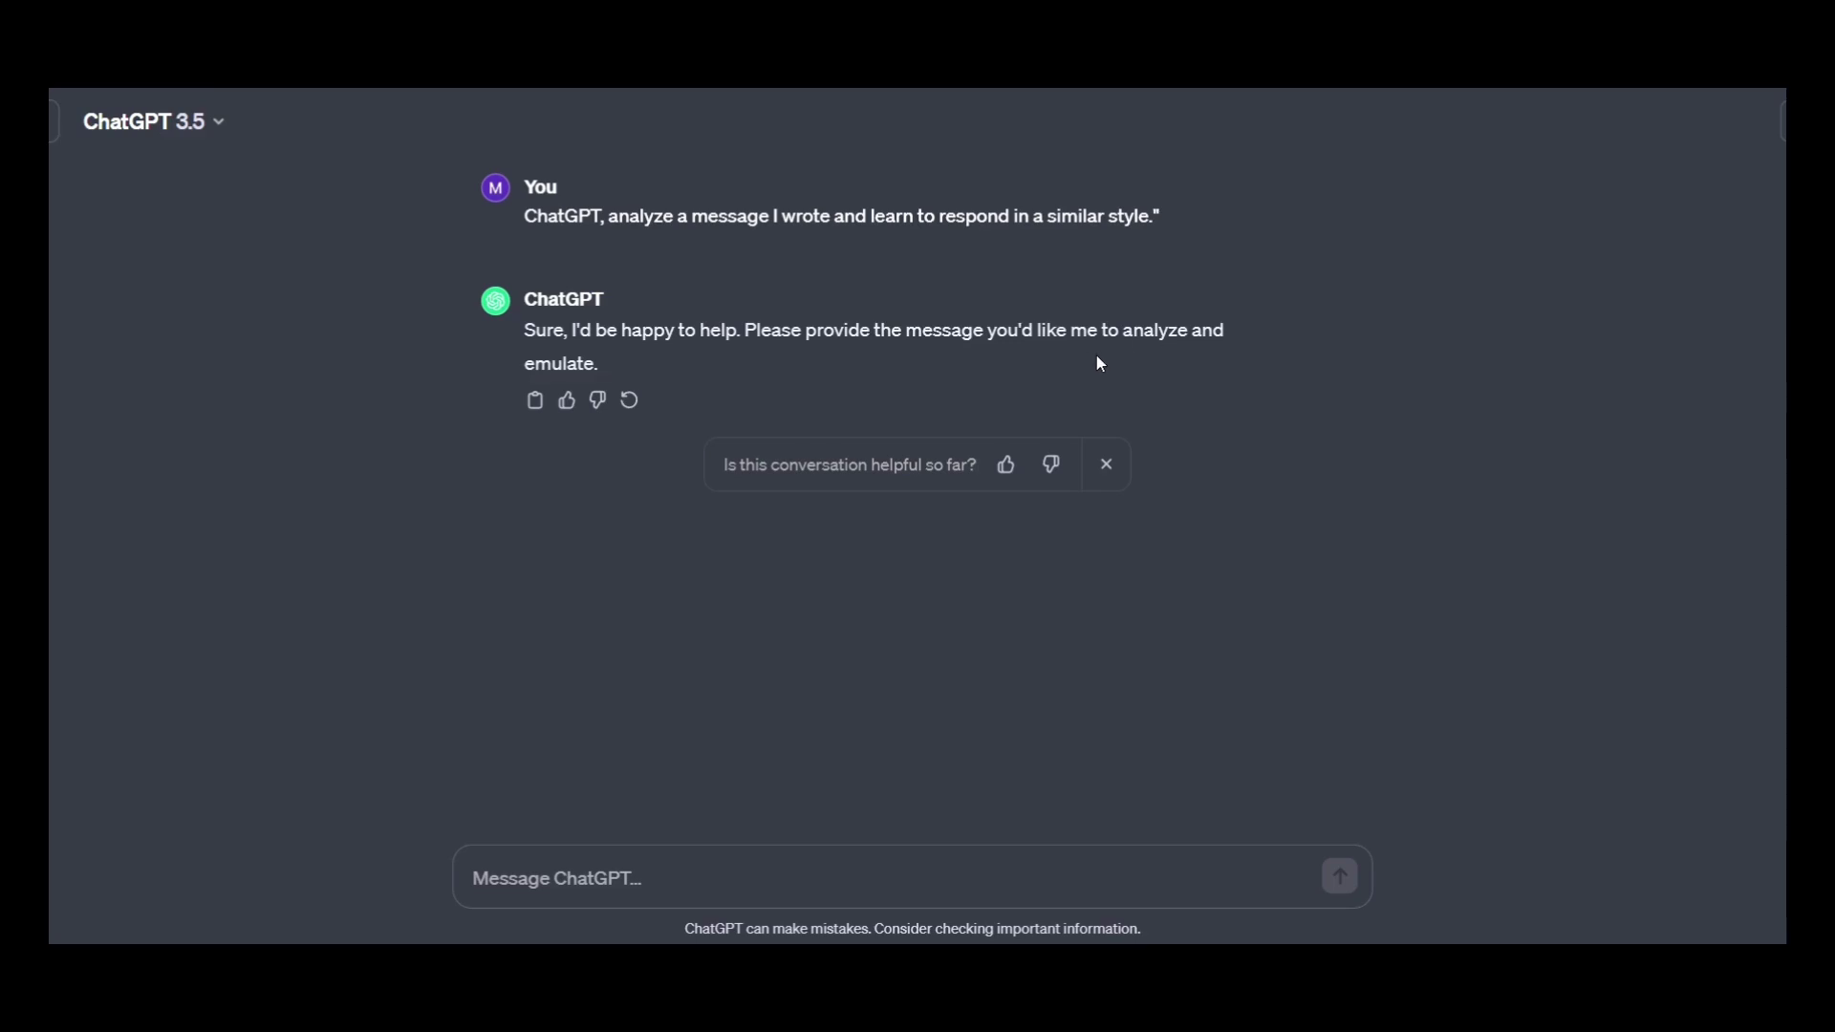
Have ChatGPT analyze the sample congratulations message's style and agree to reply in that tone.
key("ctrl+shift+o")
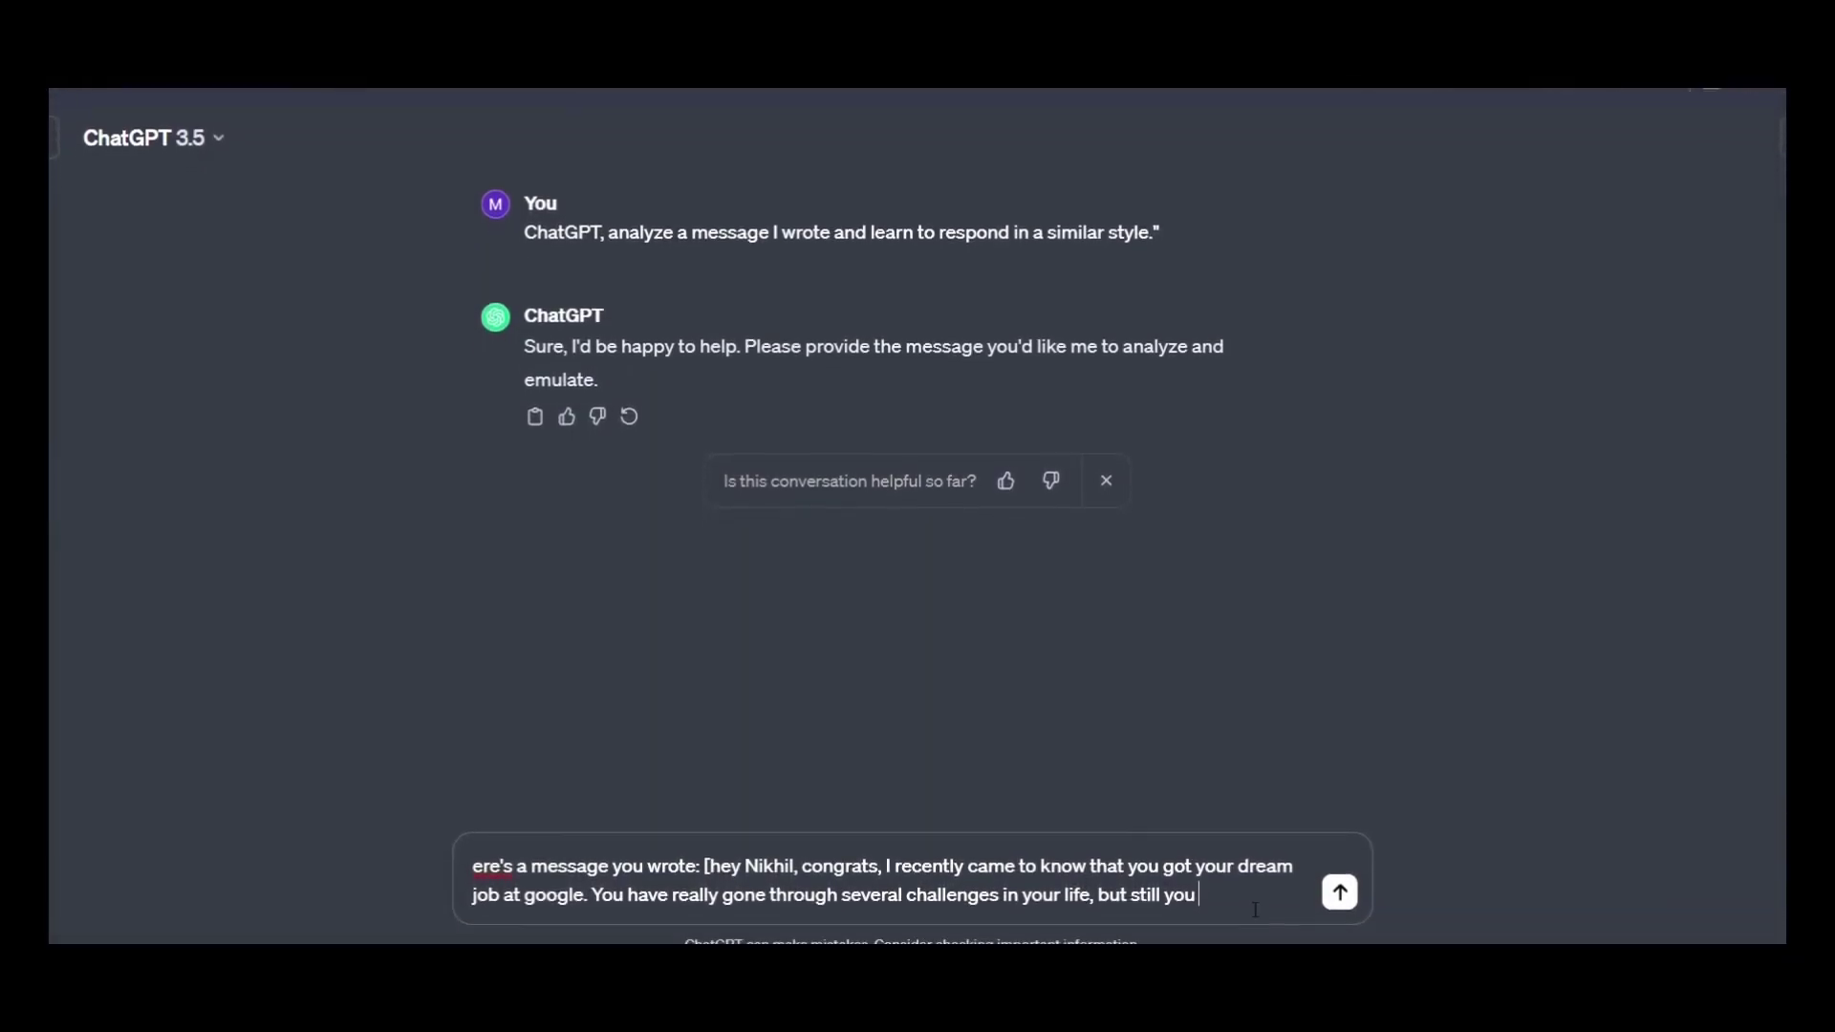
left_click(1342, 884)
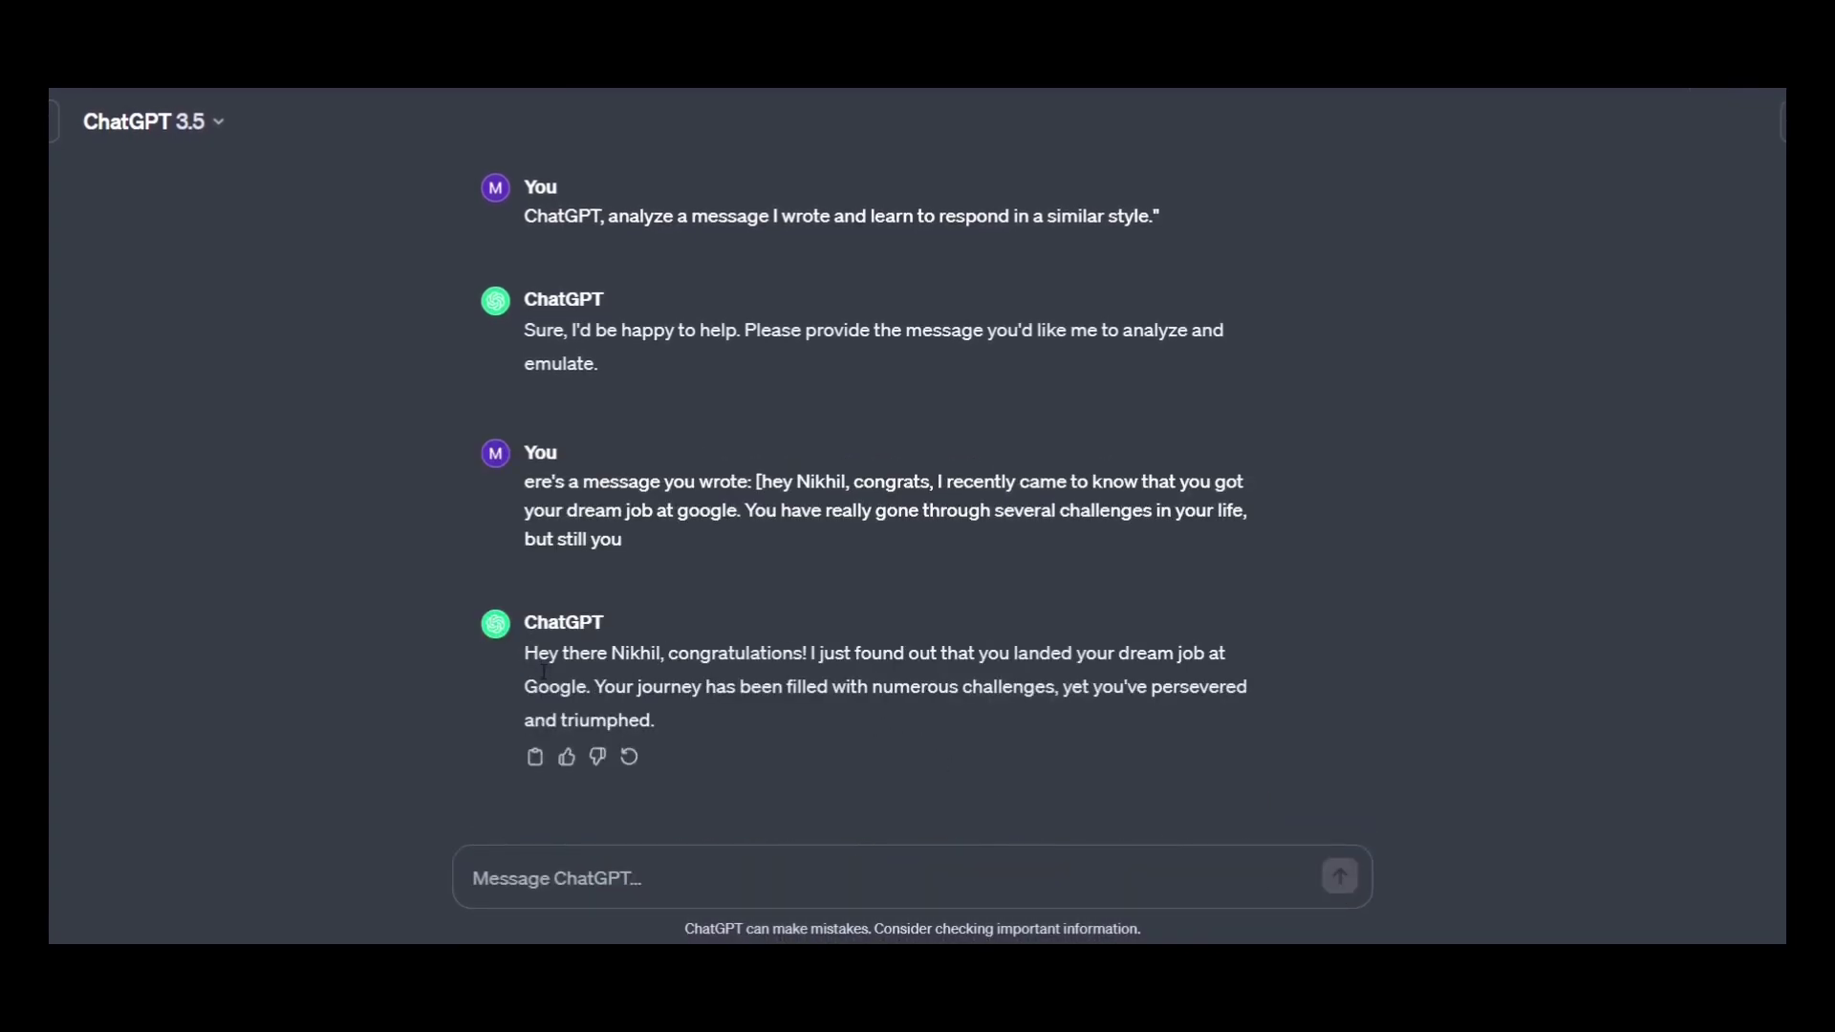
left_click(711, 717)
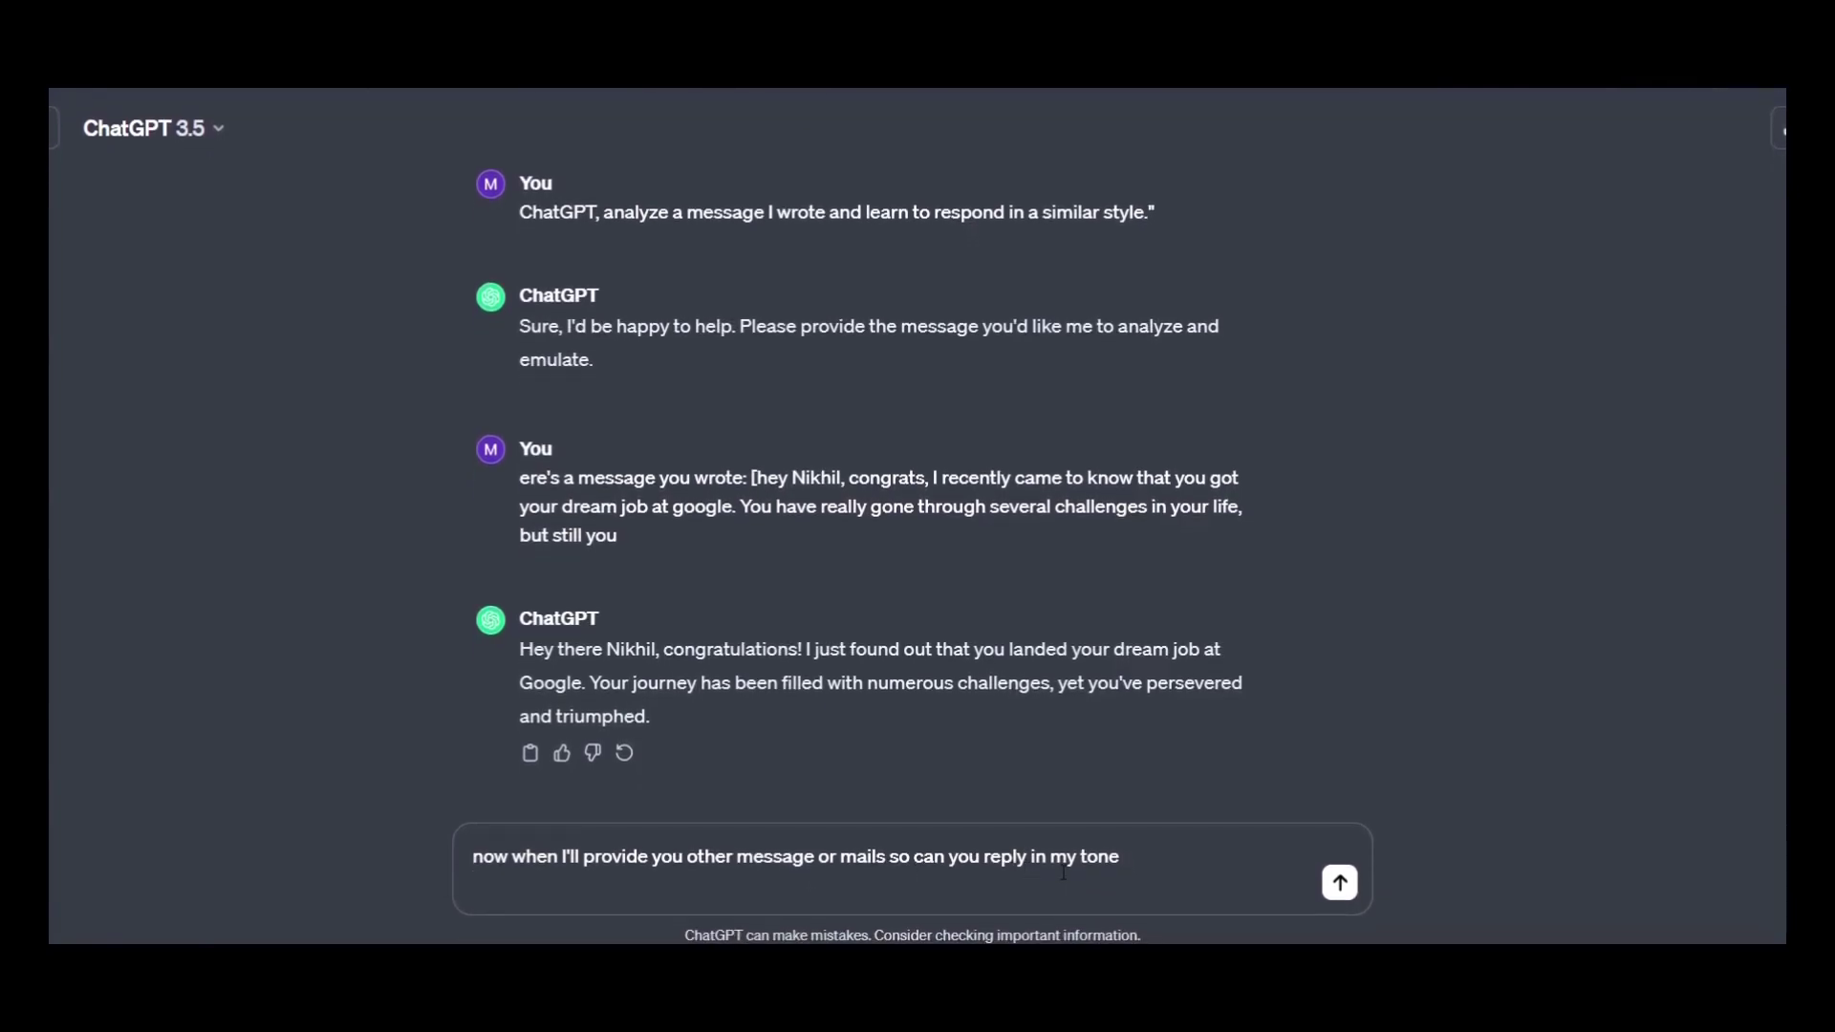
left_click(1342, 877)
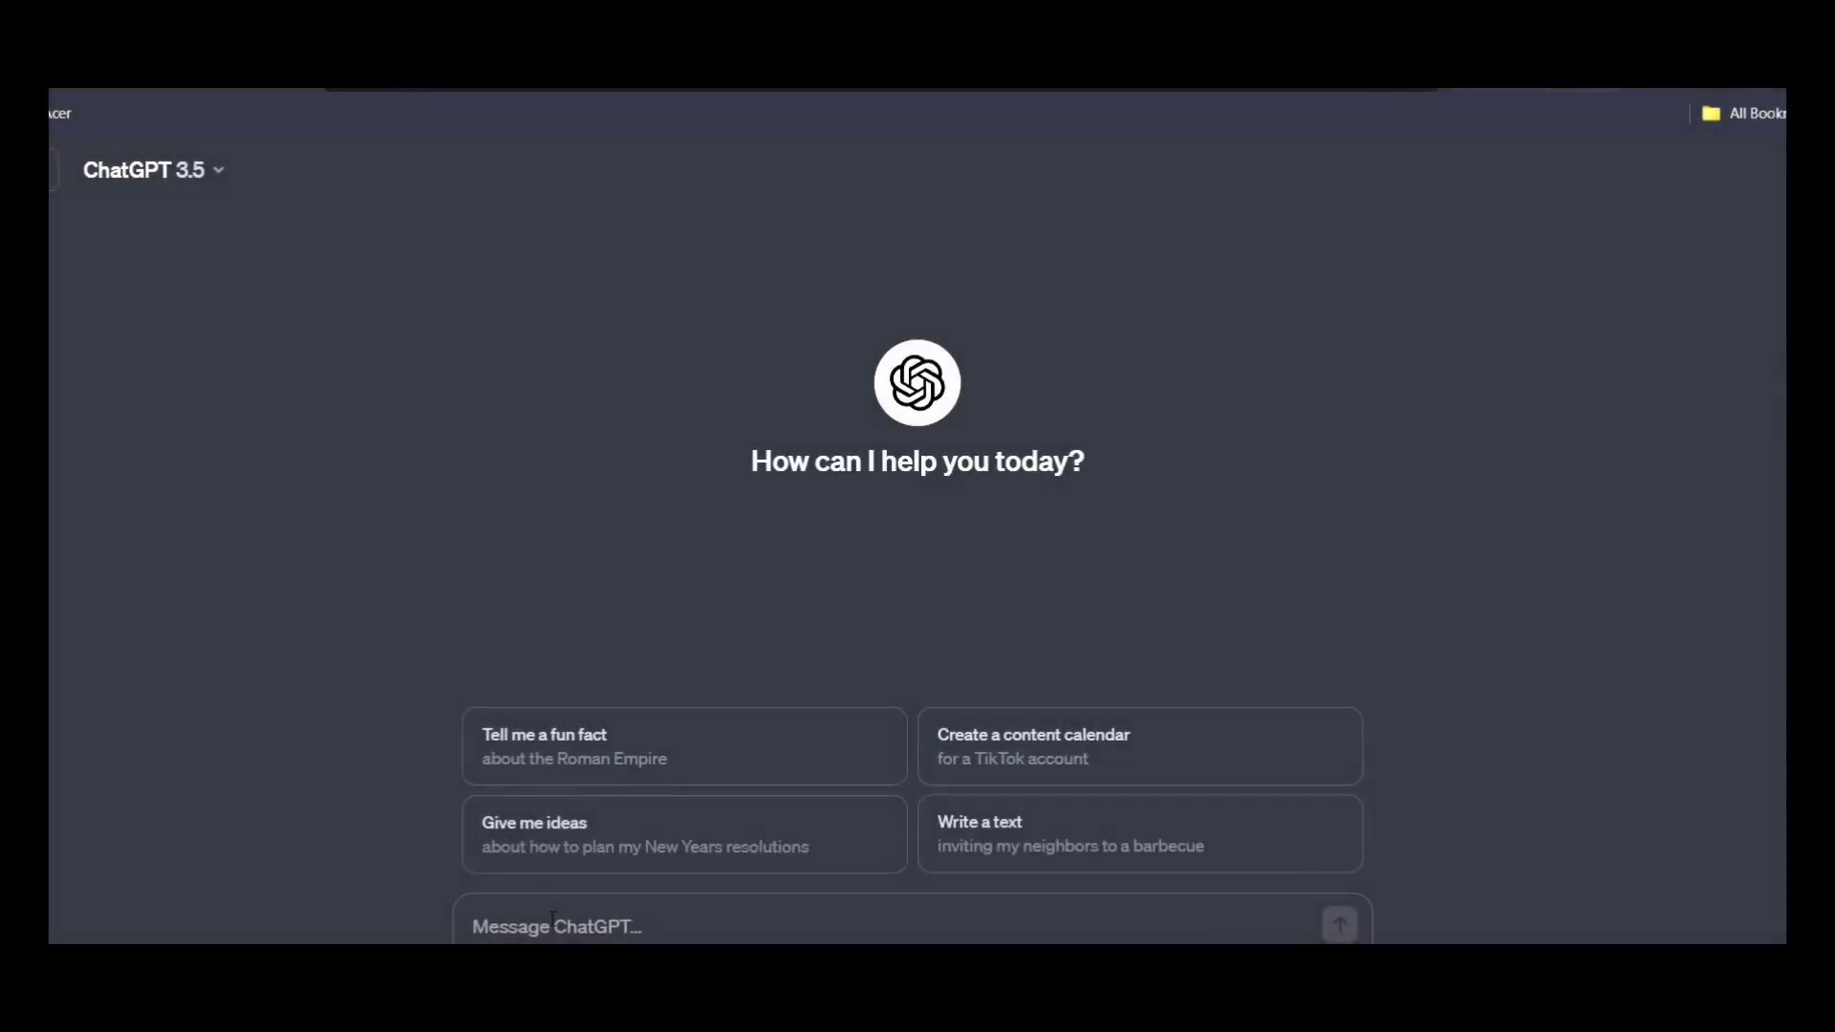
Request a Lakshadweep trip itinerary and read through Day 8 to the five travel tips.
type("I'd like to take a trip to Lakshadweep. Please plan it for me; I'm based out of Indore, Madhya Pradesh.\"")
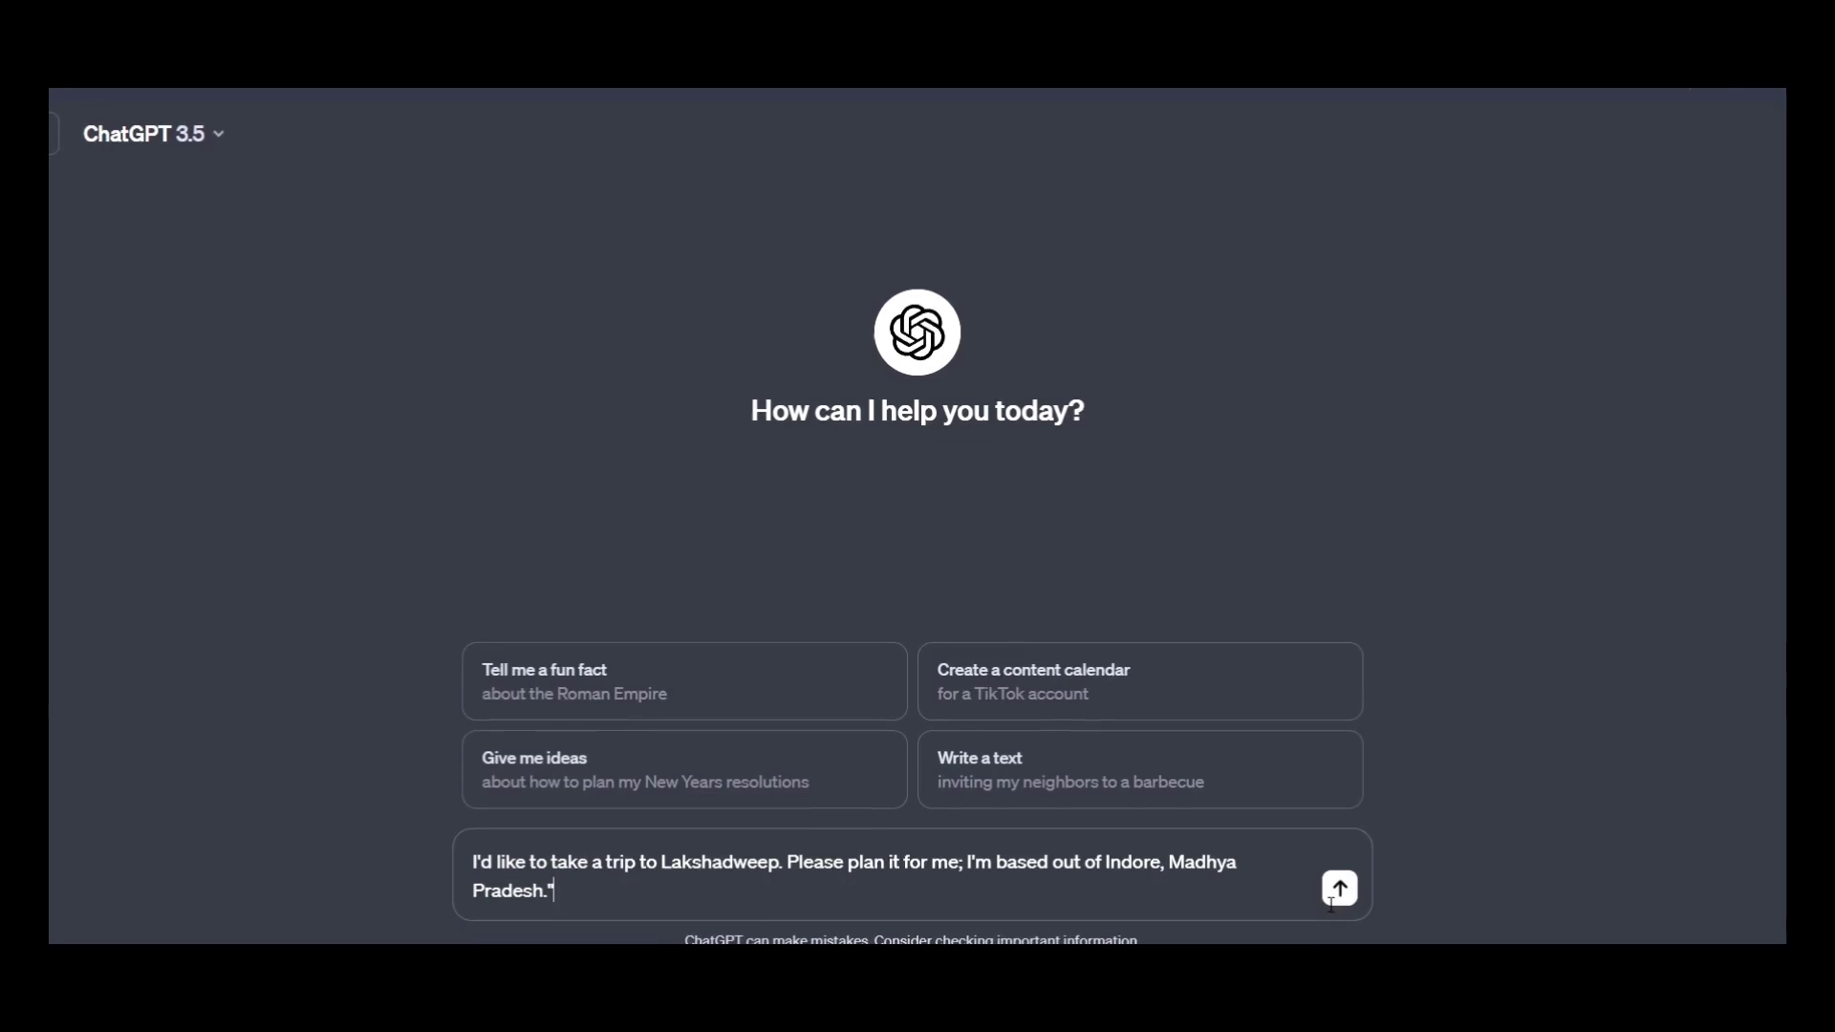
left_click(1339, 885)
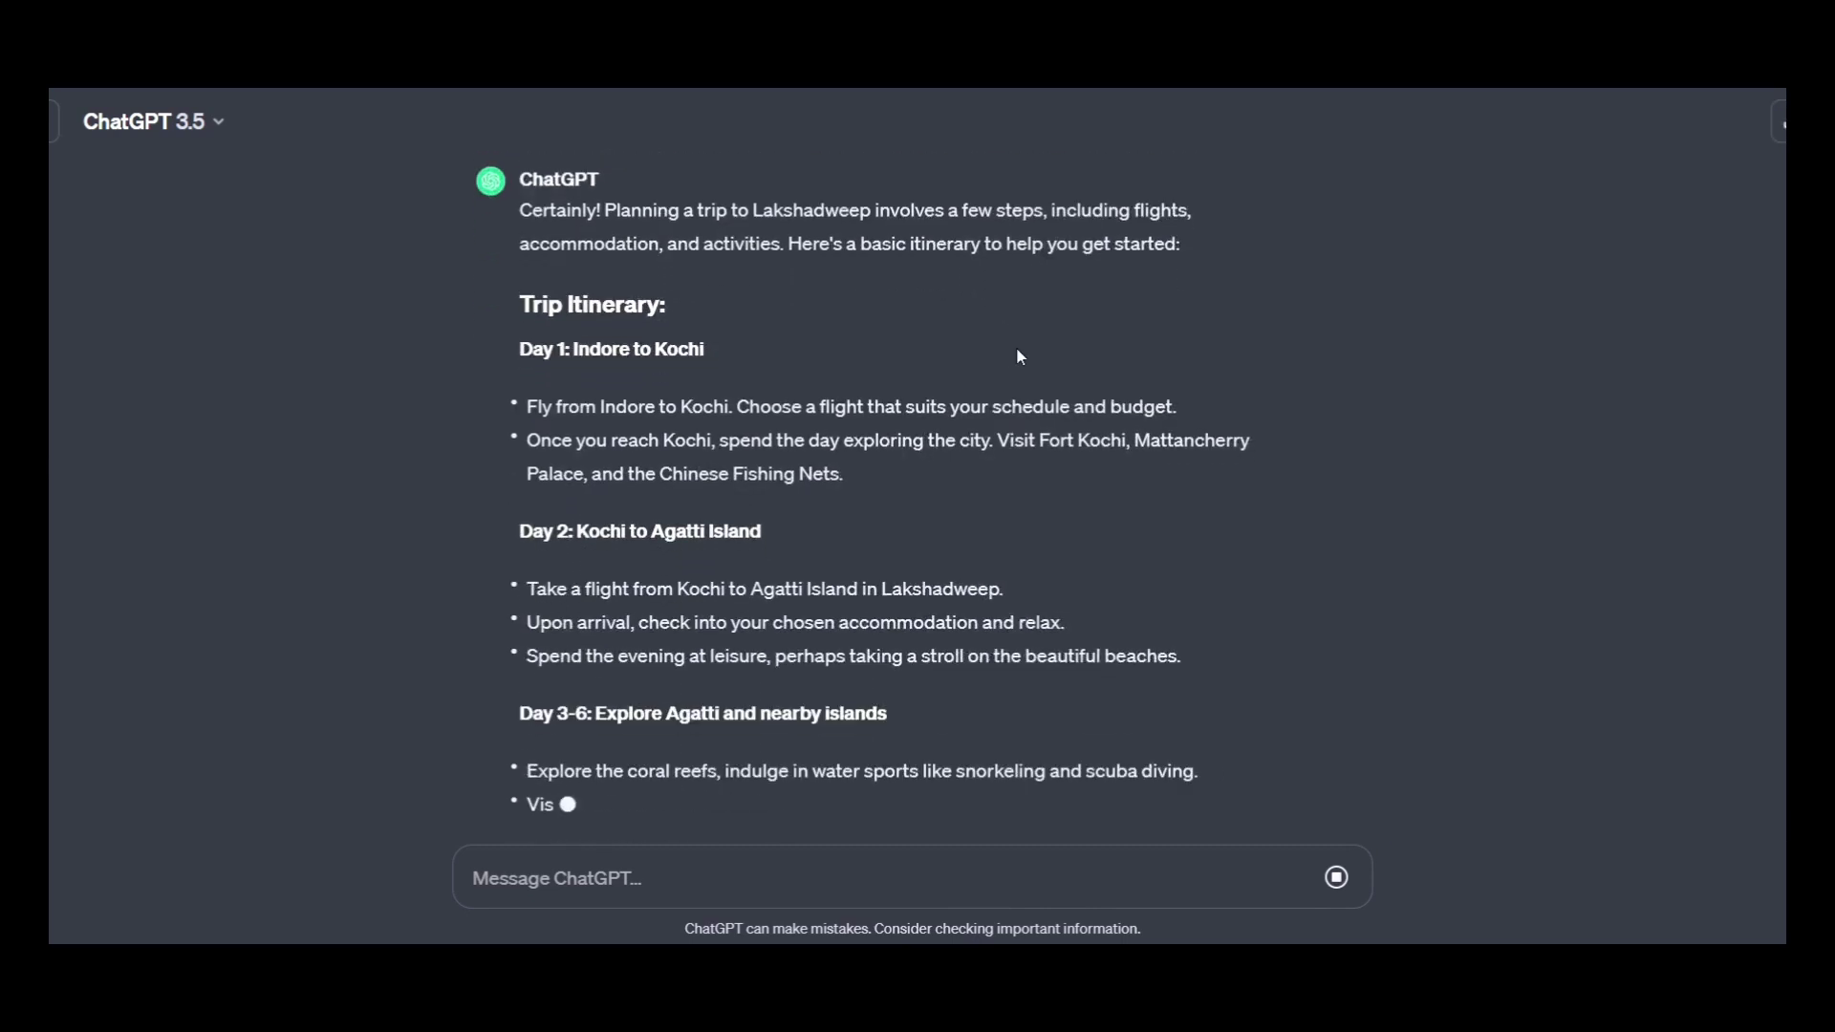
scroll(1017, 348, "up", 2)
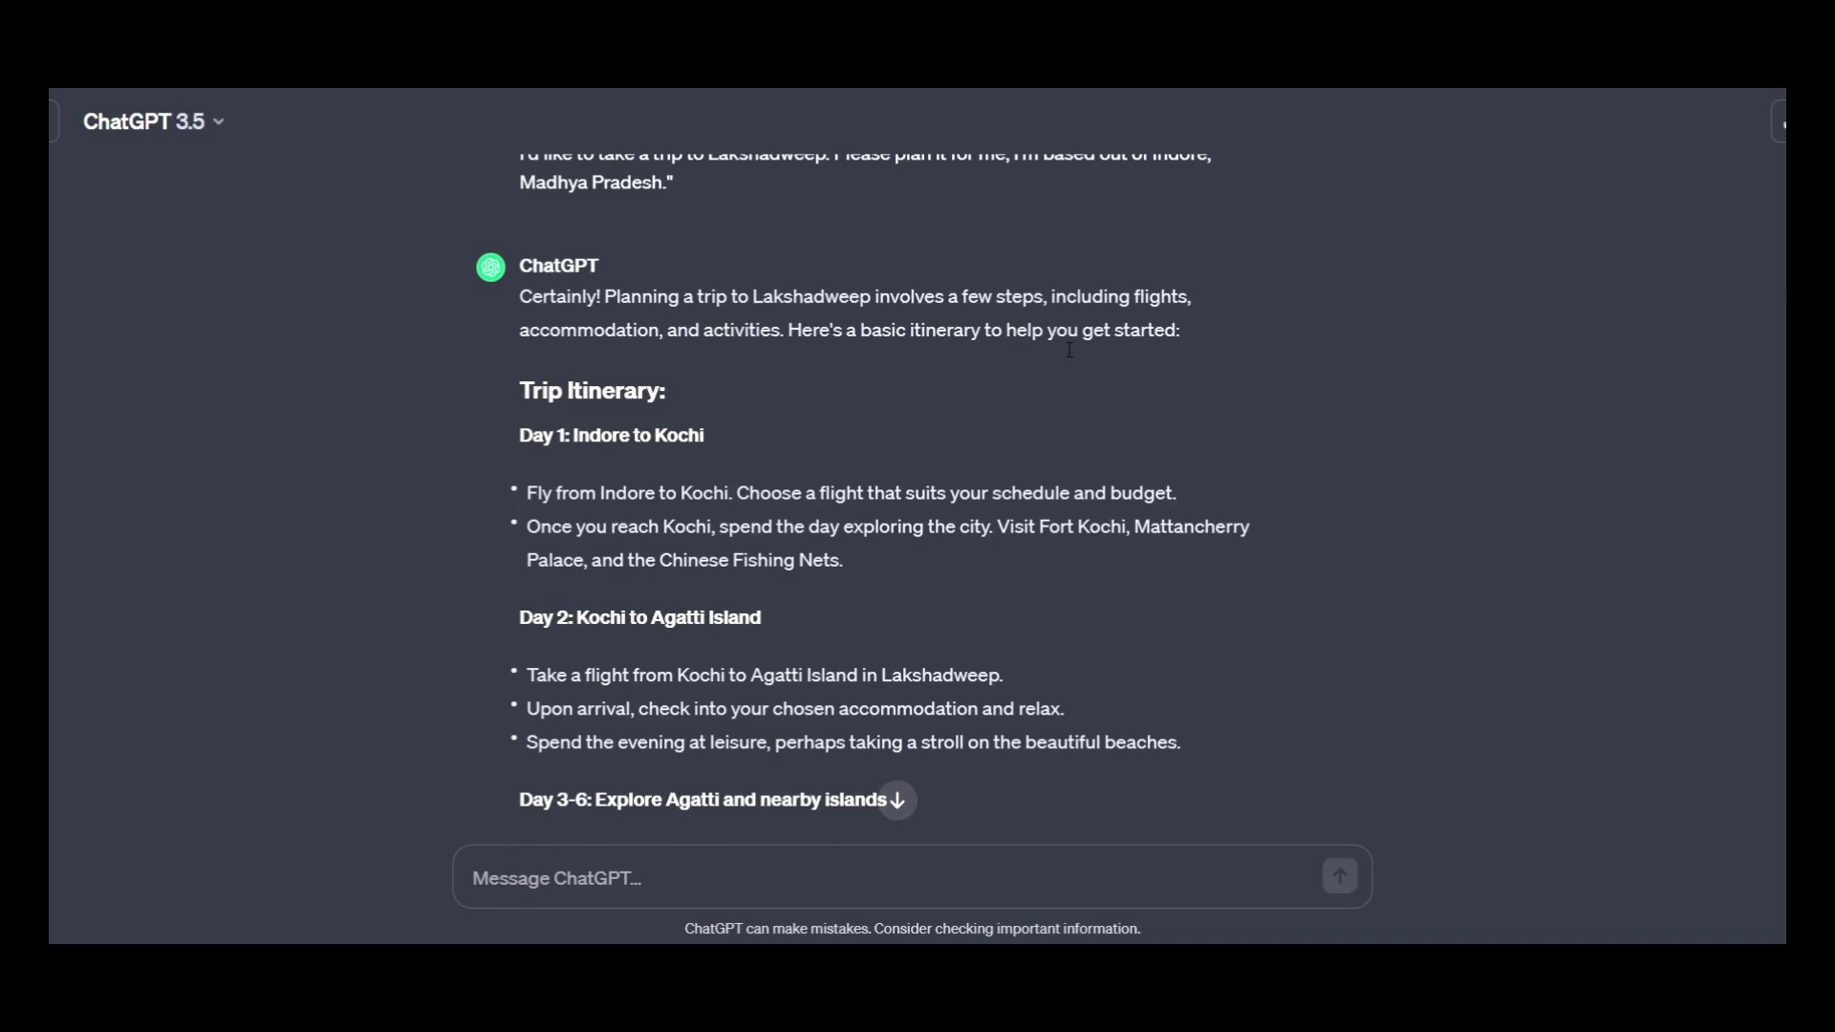
scroll(693, 638, "down", 1)
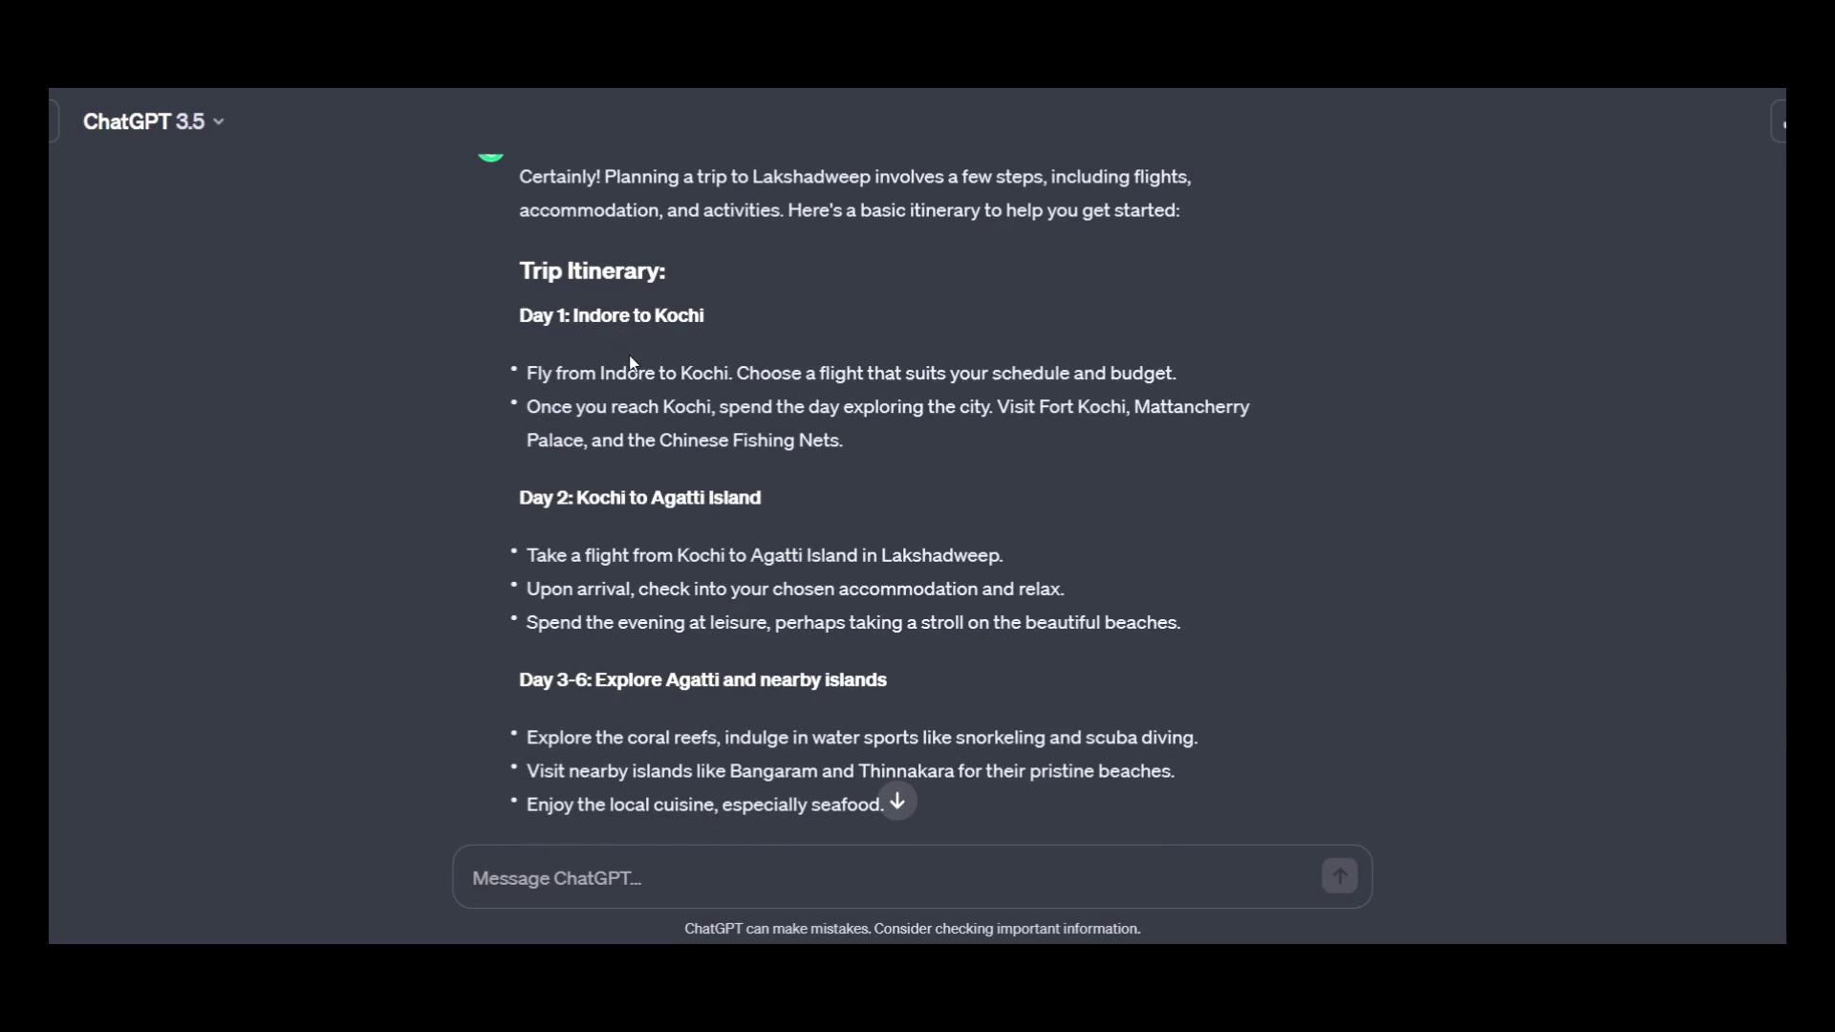
scroll(610, 366, "down", 1)
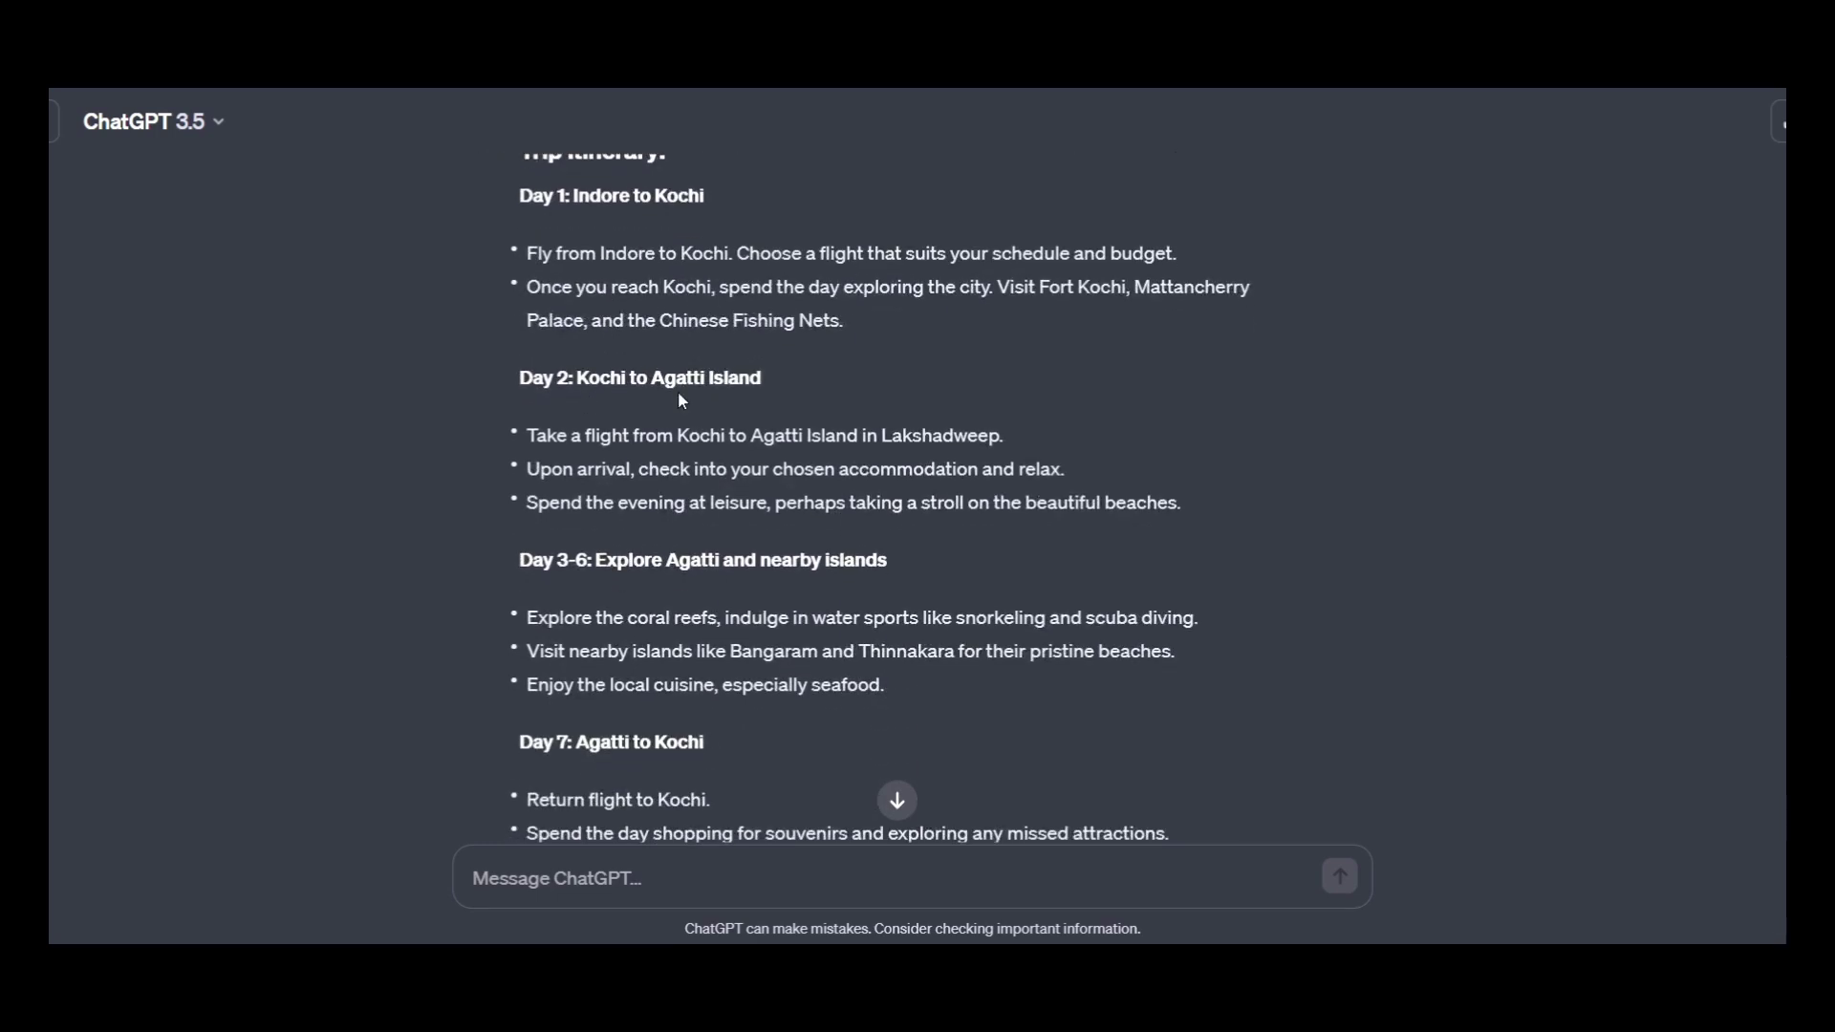
scroll(673, 442, "down", 1)
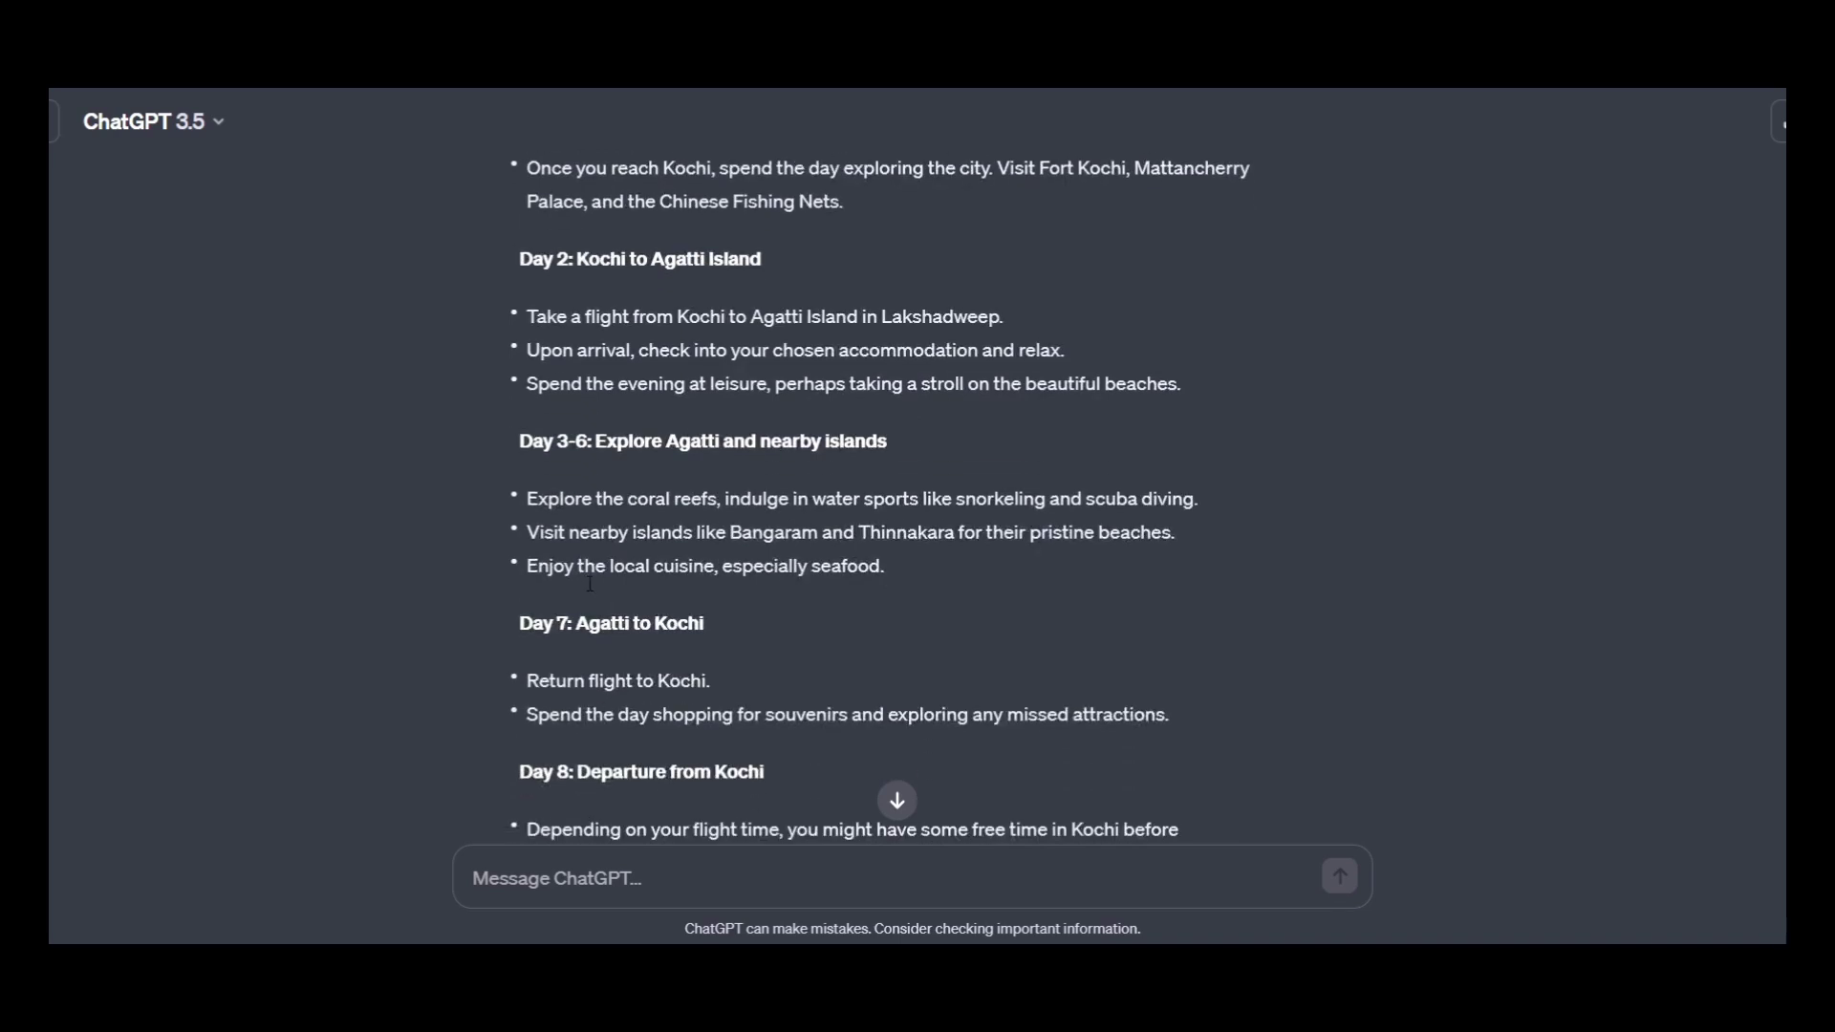
scroll(755, 460, "down", 1)
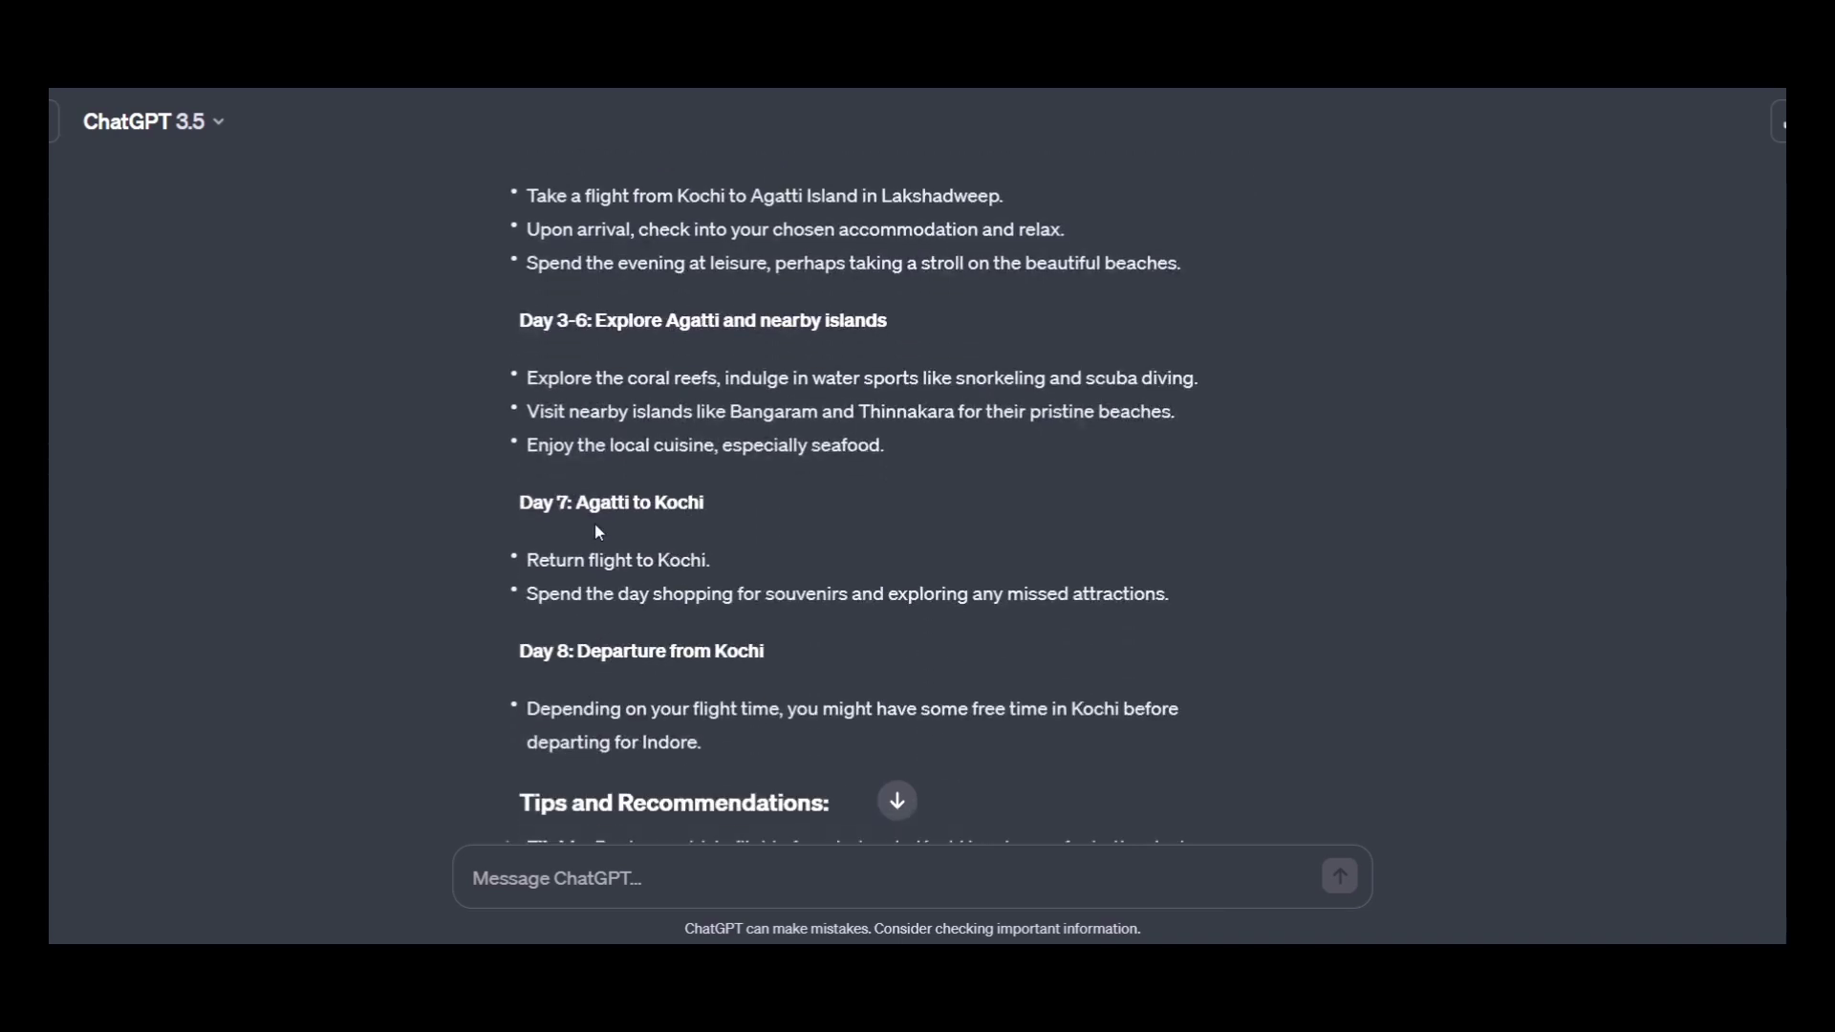
scroll(592, 635, "down", 1)
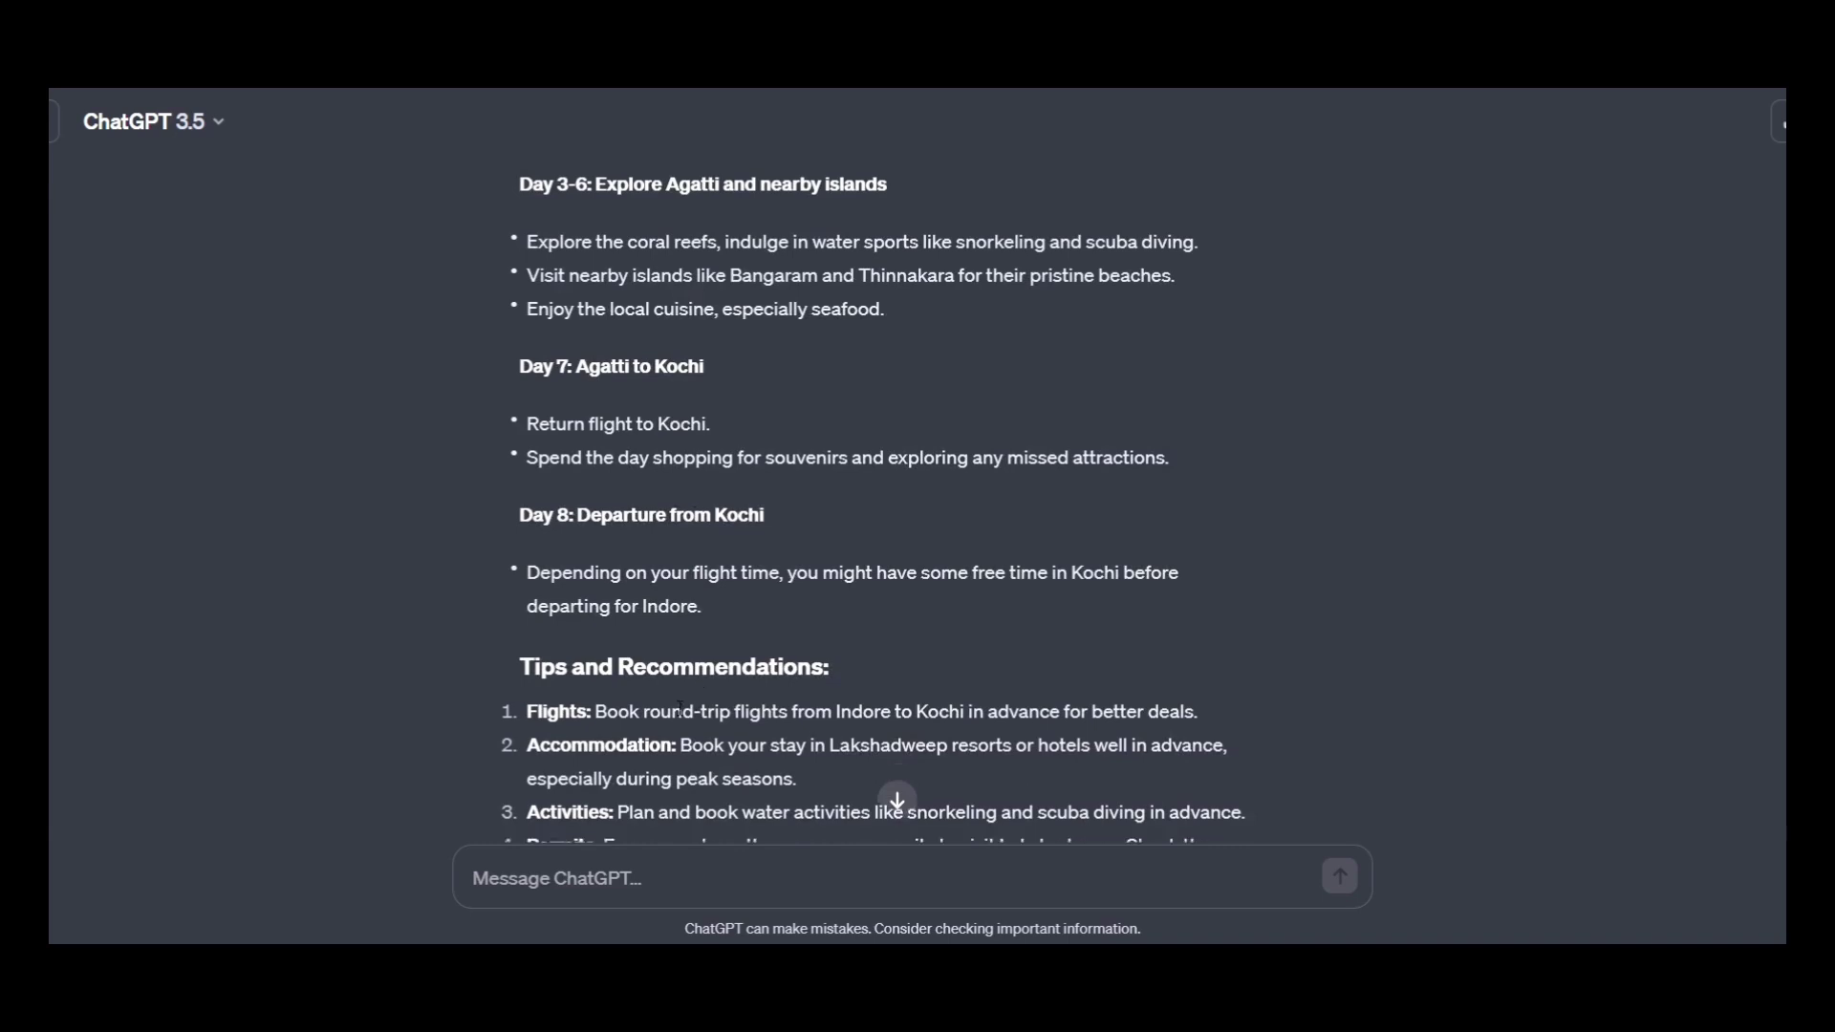
scroll(622, 677, "down", 2)
scroll(573, 602, "down", 1)
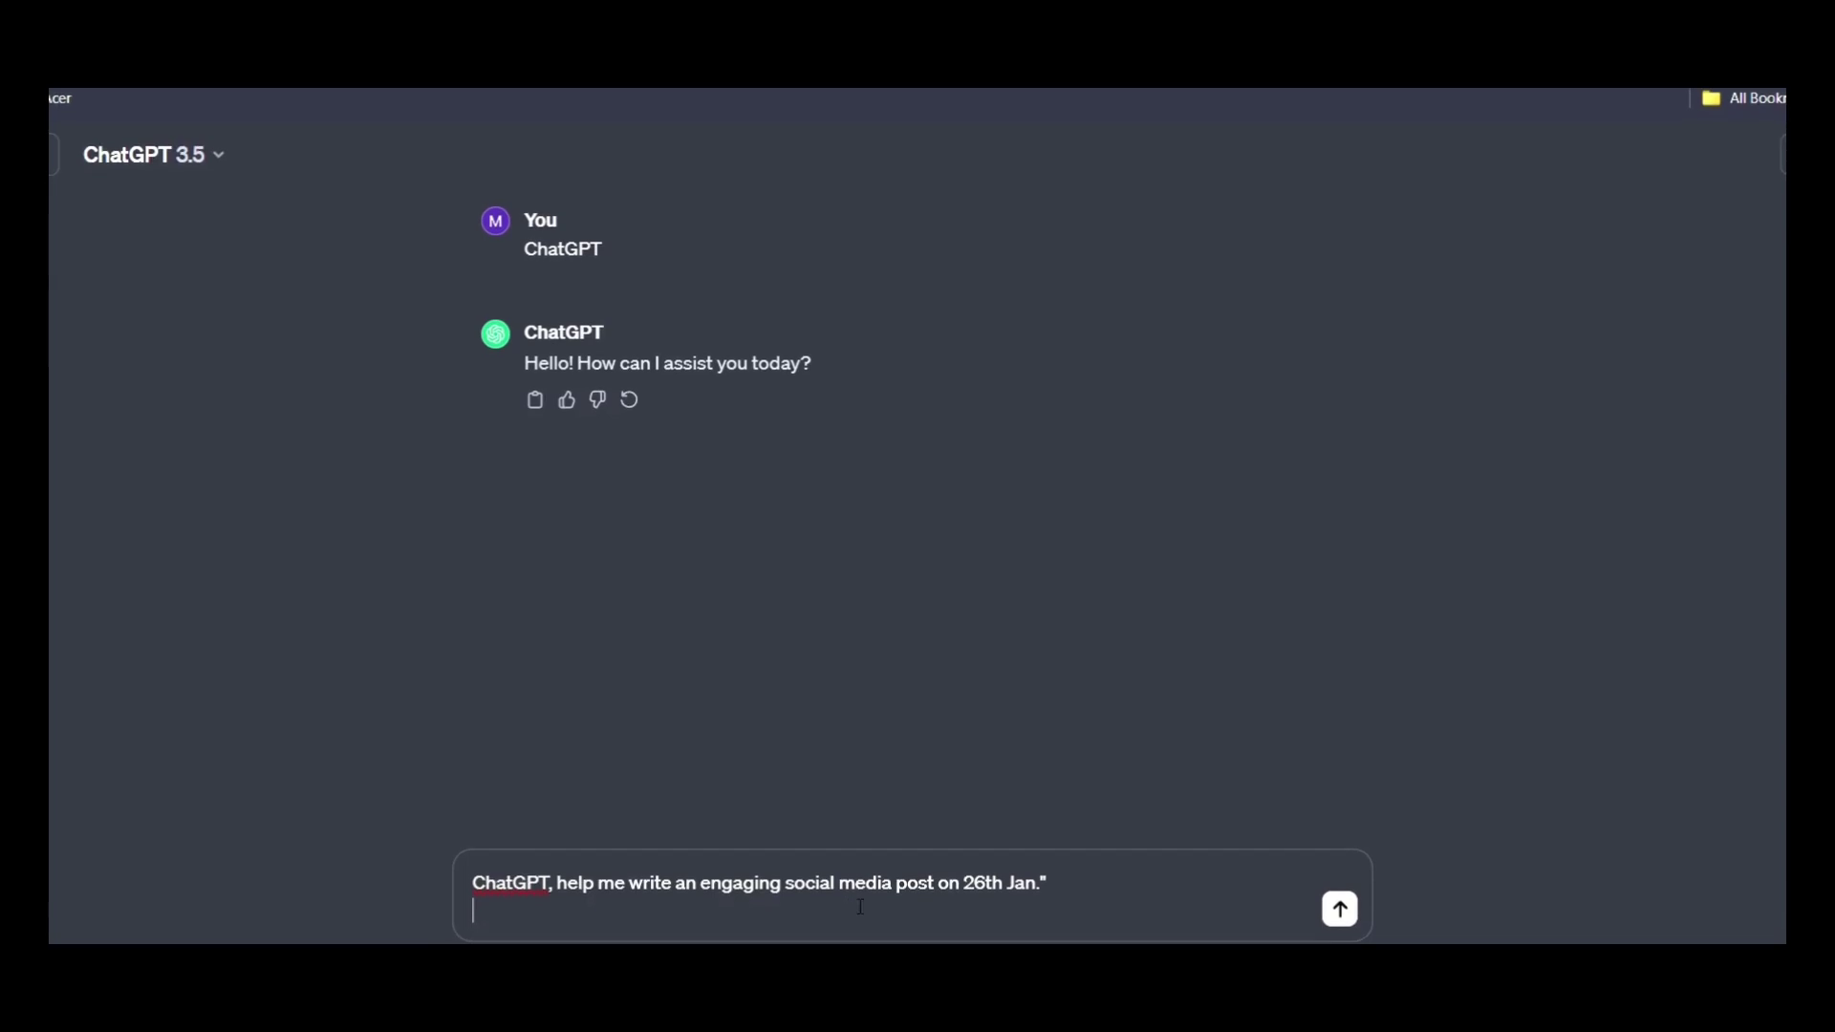
Get a 26th January Republic Day post with #RepublicDay #ProudIndian #UnityInDiversity and review its text.
left_click(1341, 891)
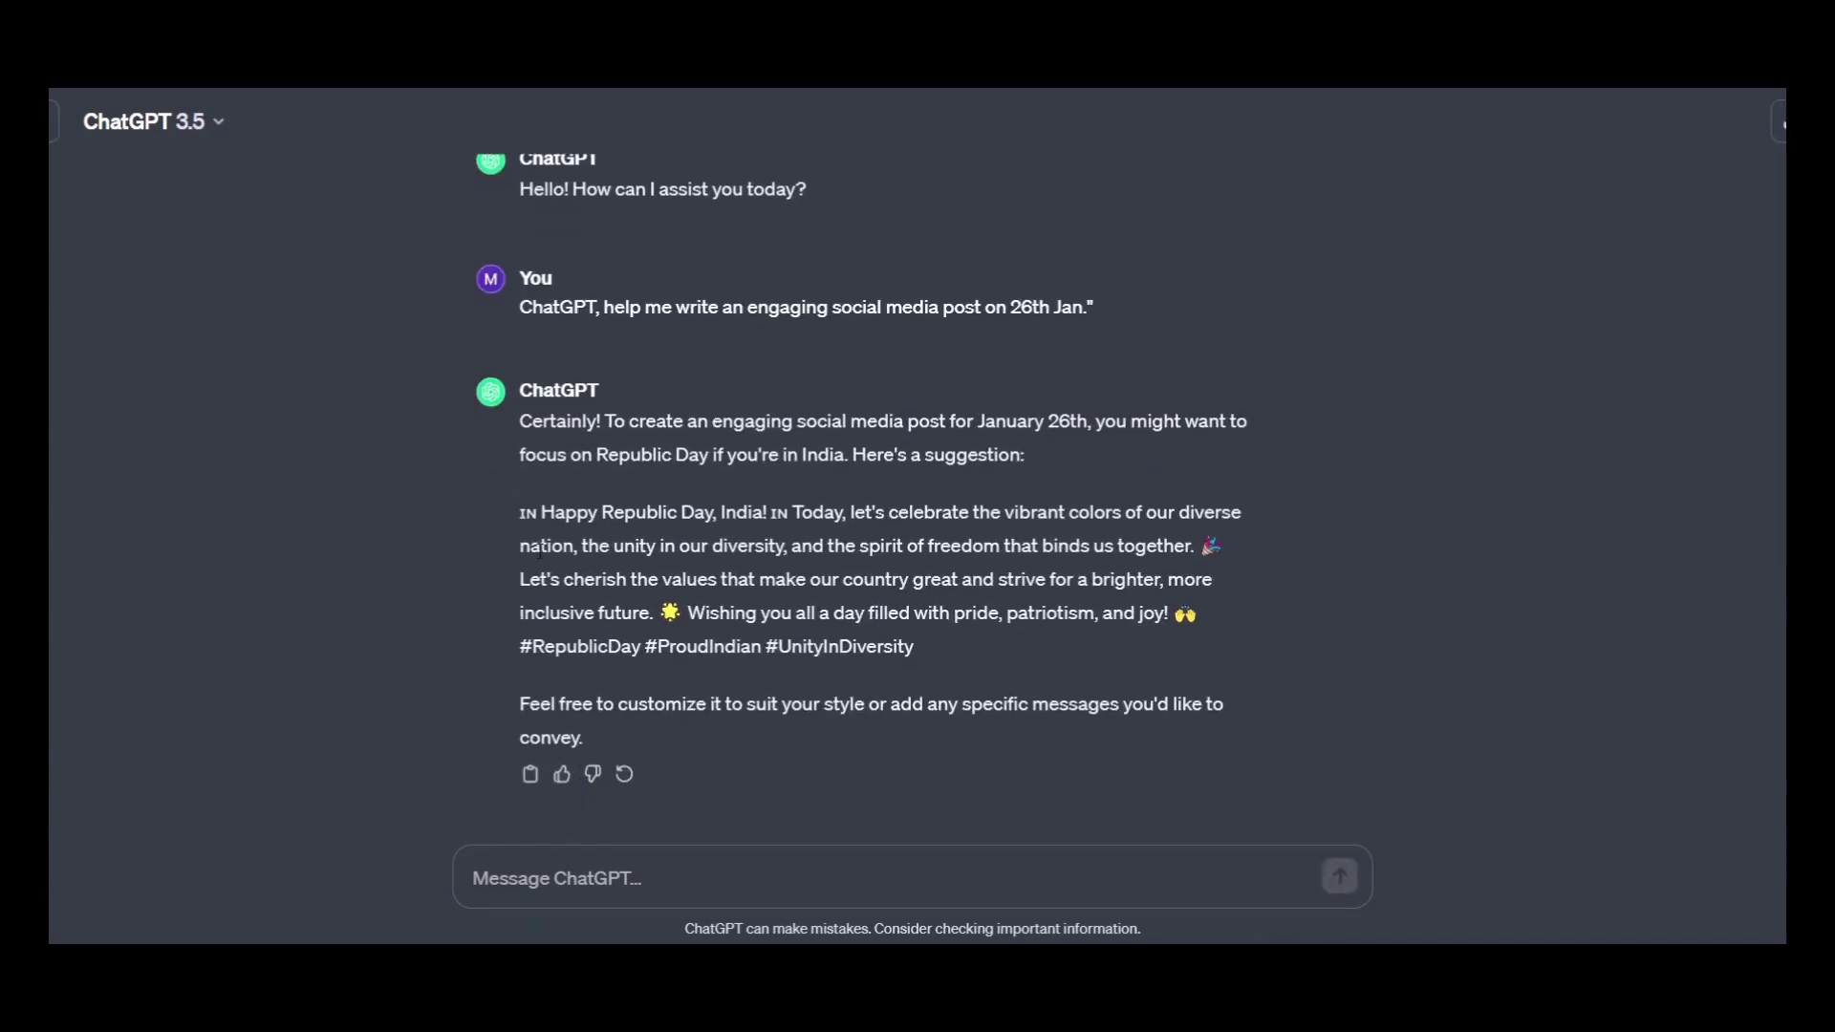
left_click_drag(519, 421, 1028, 638)
left_click(1030, 640)
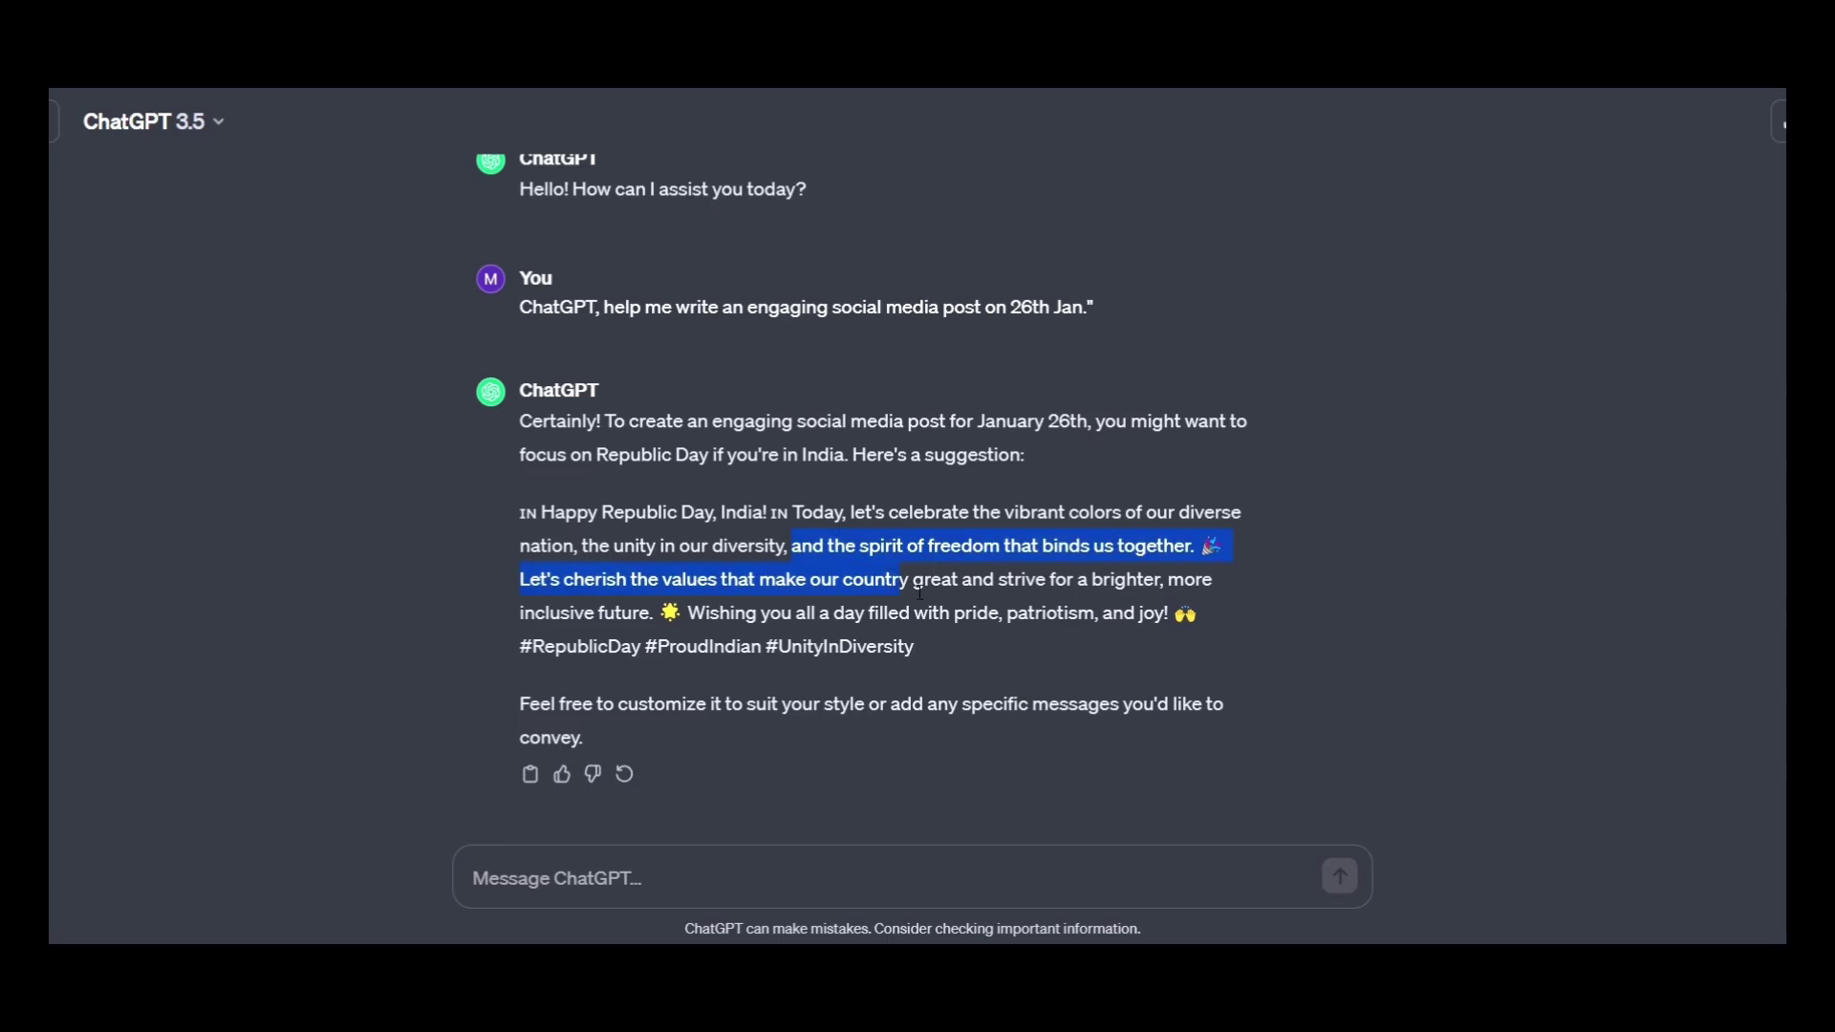
left_click_drag(989, 627, 993, 646)
left_click(992, 645)
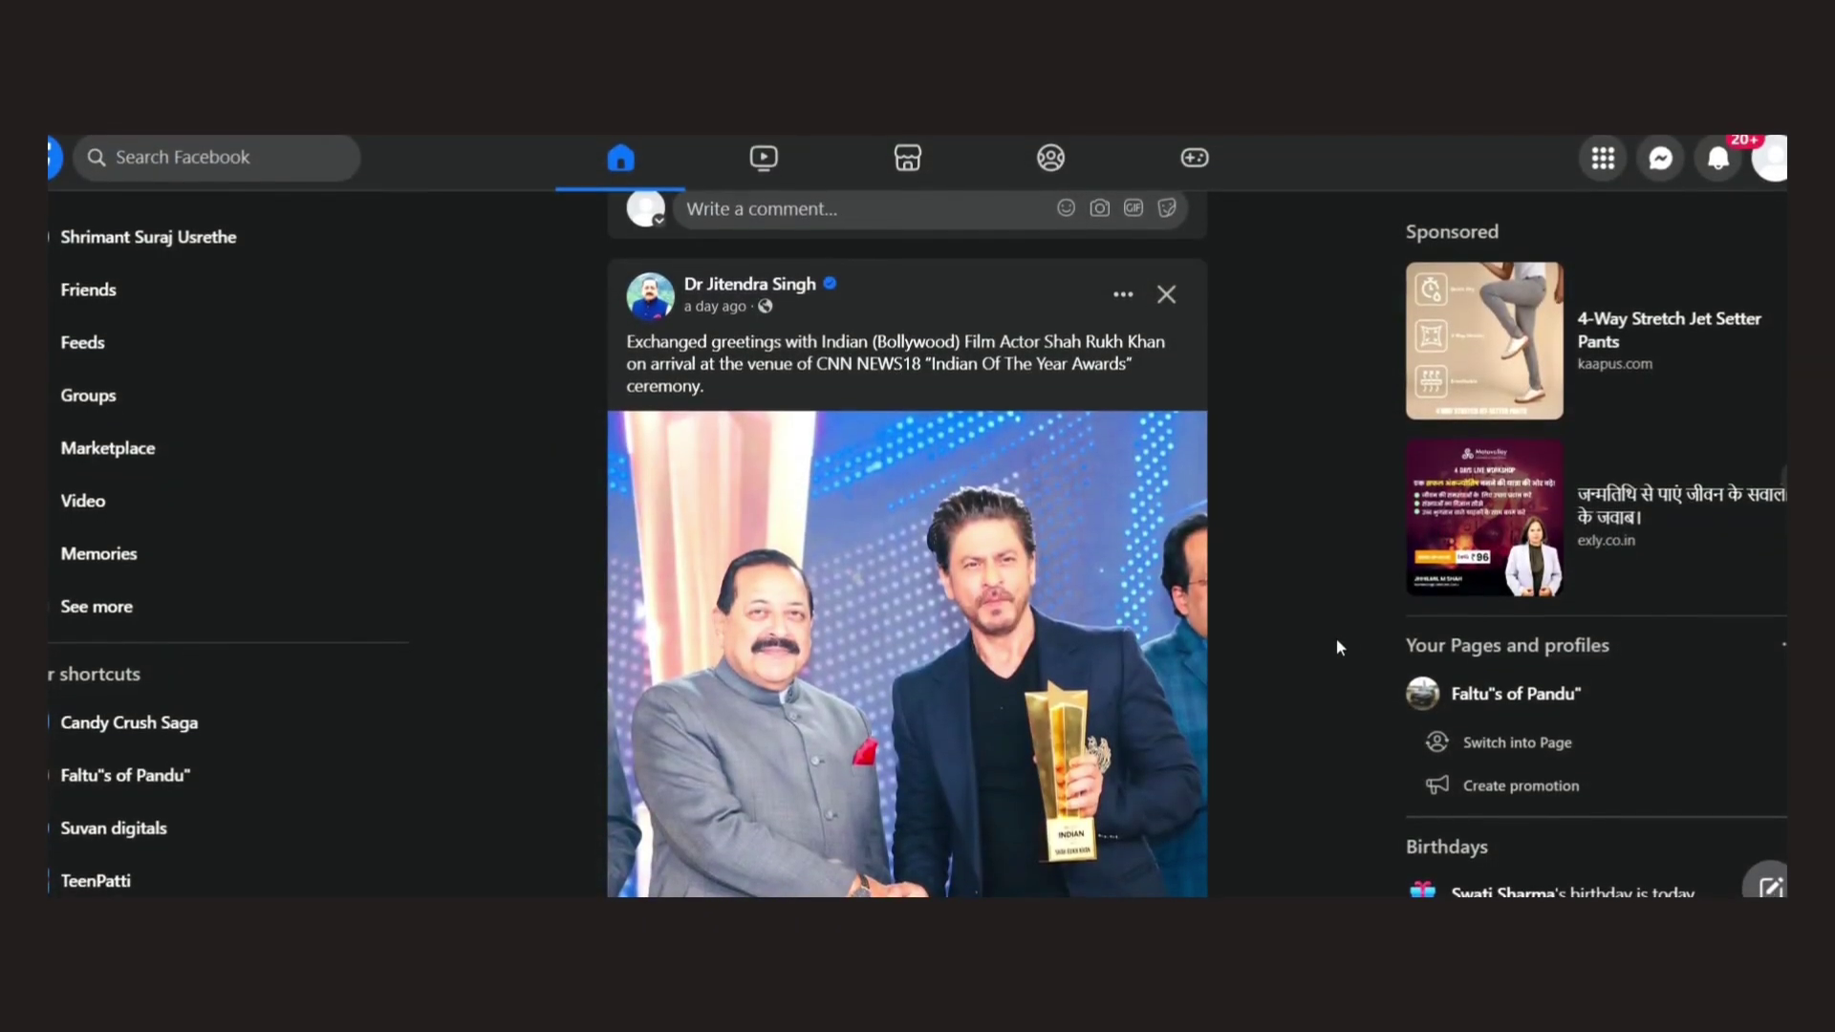
Select the caption of the CNN NEWS18 'Indian Of The Year Awards' post in the Facebook feed.
scroll(1337, 635, "down", 1)
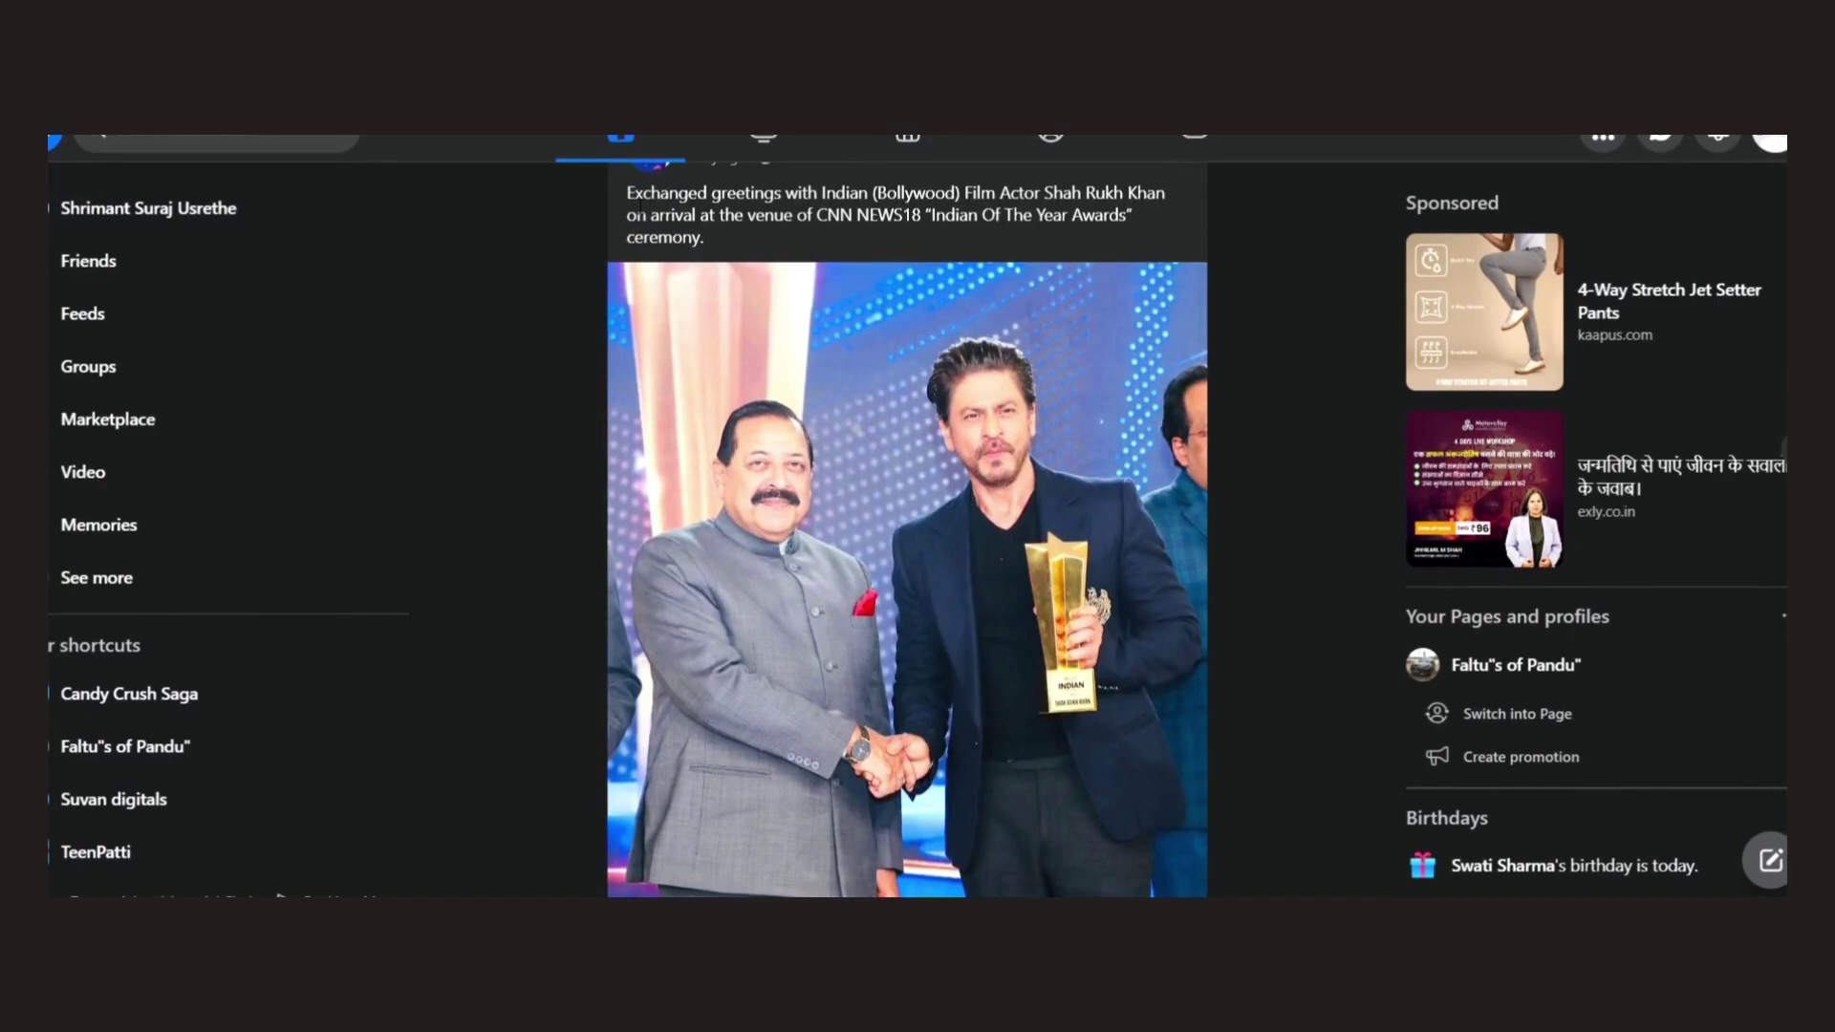
left_click_drag(627, 198, 712, 246)
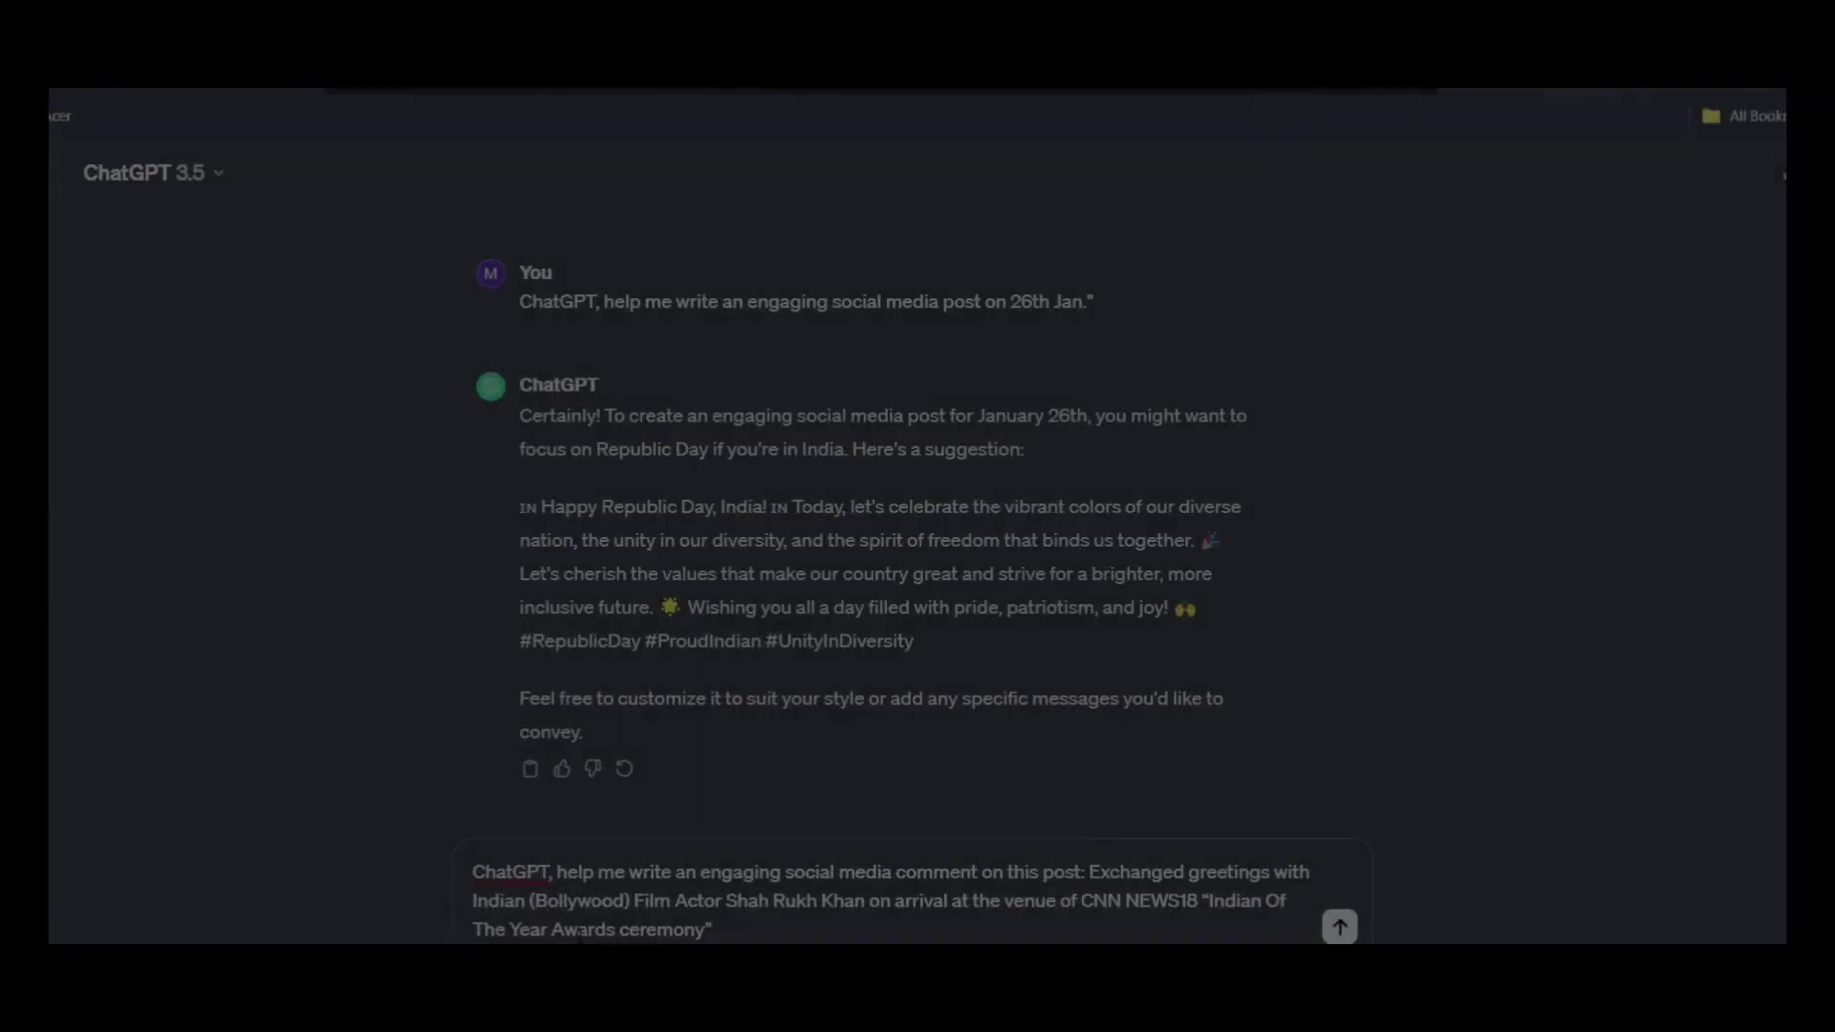
Generate an engaging awards-post comment ending #StarStruck #MemorableMoments and select it for copying.
key("Return")
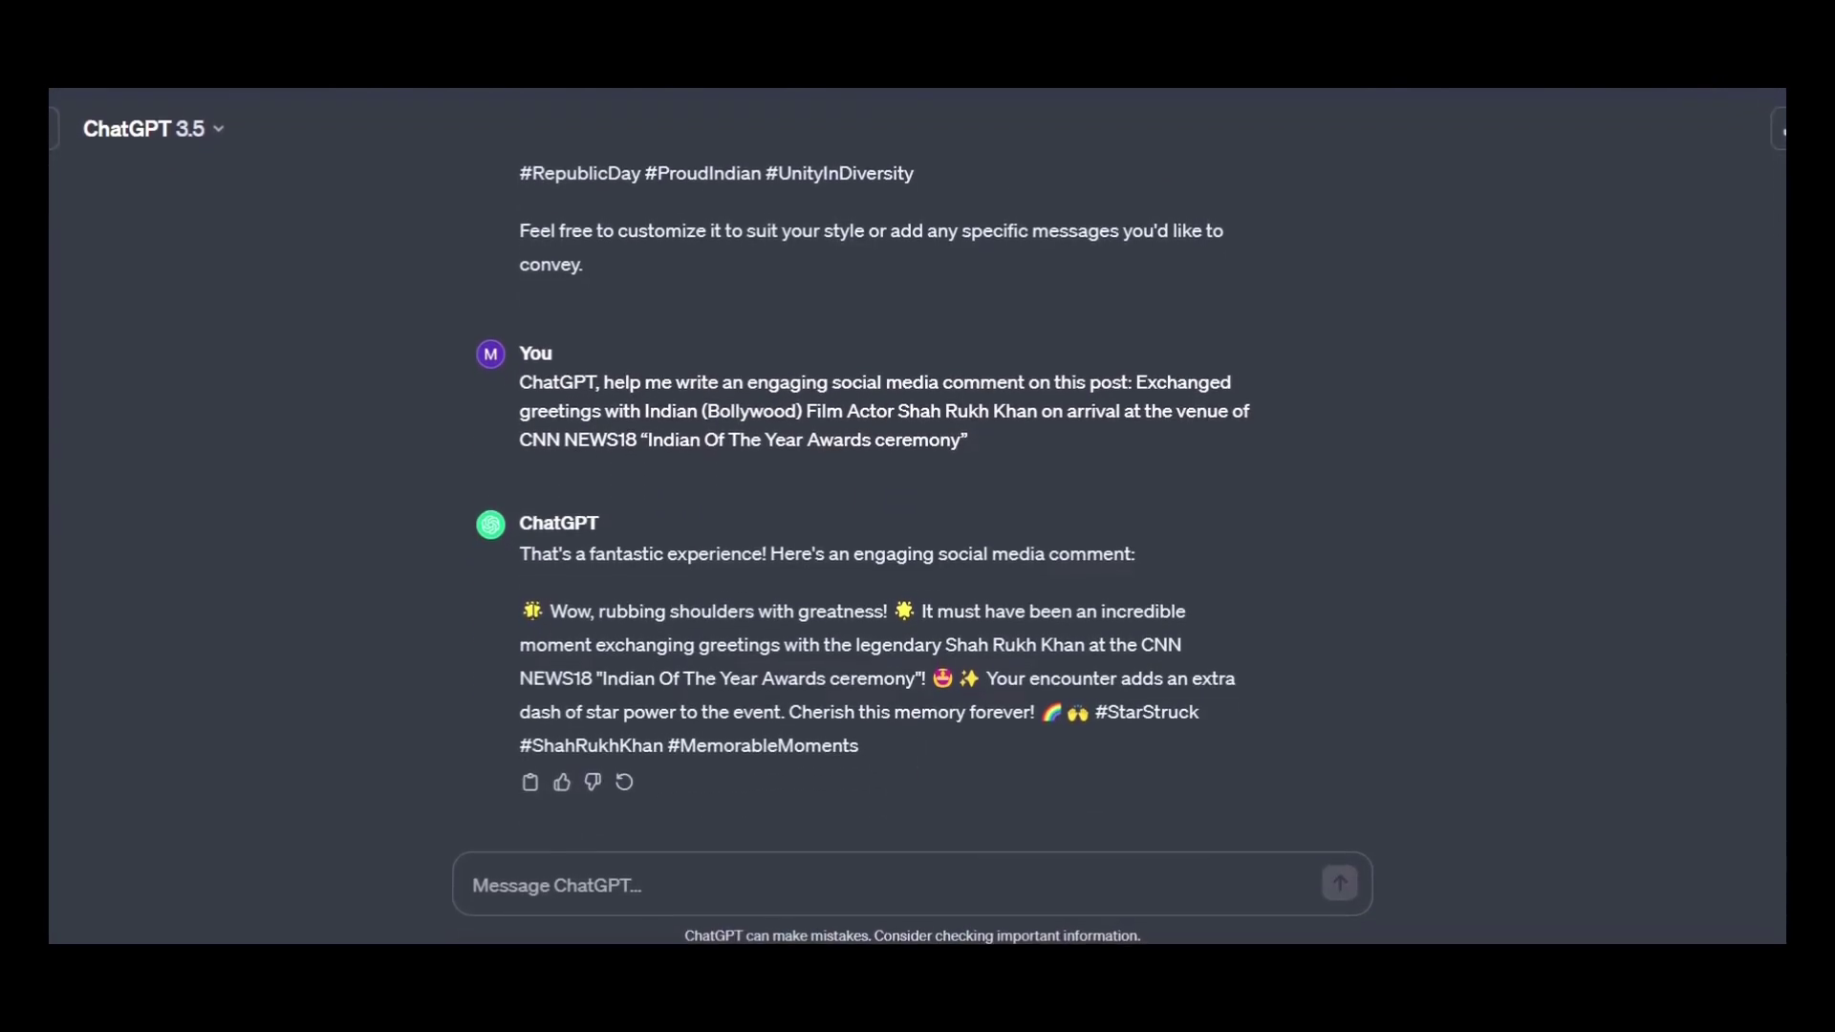
left_click_drag(526, 612, 933, 742)
left_click(933, 741)
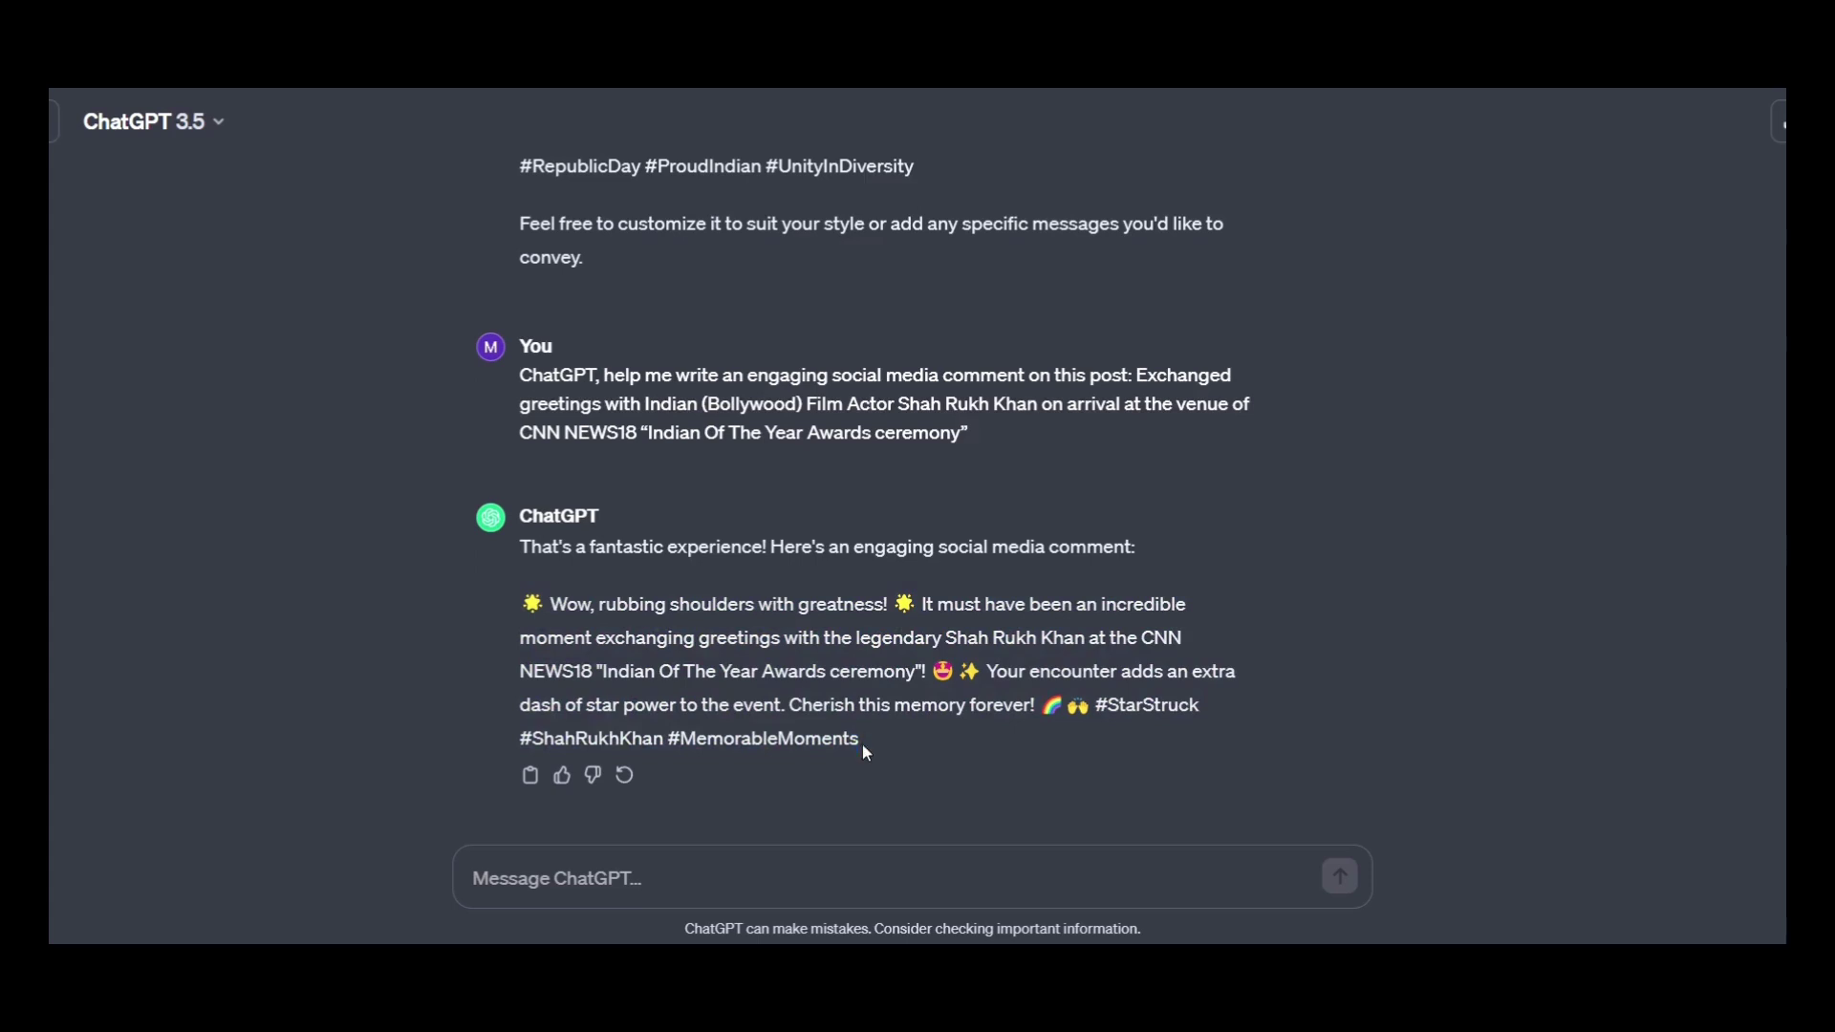
left_click_drag(863, 745, 512, 616)
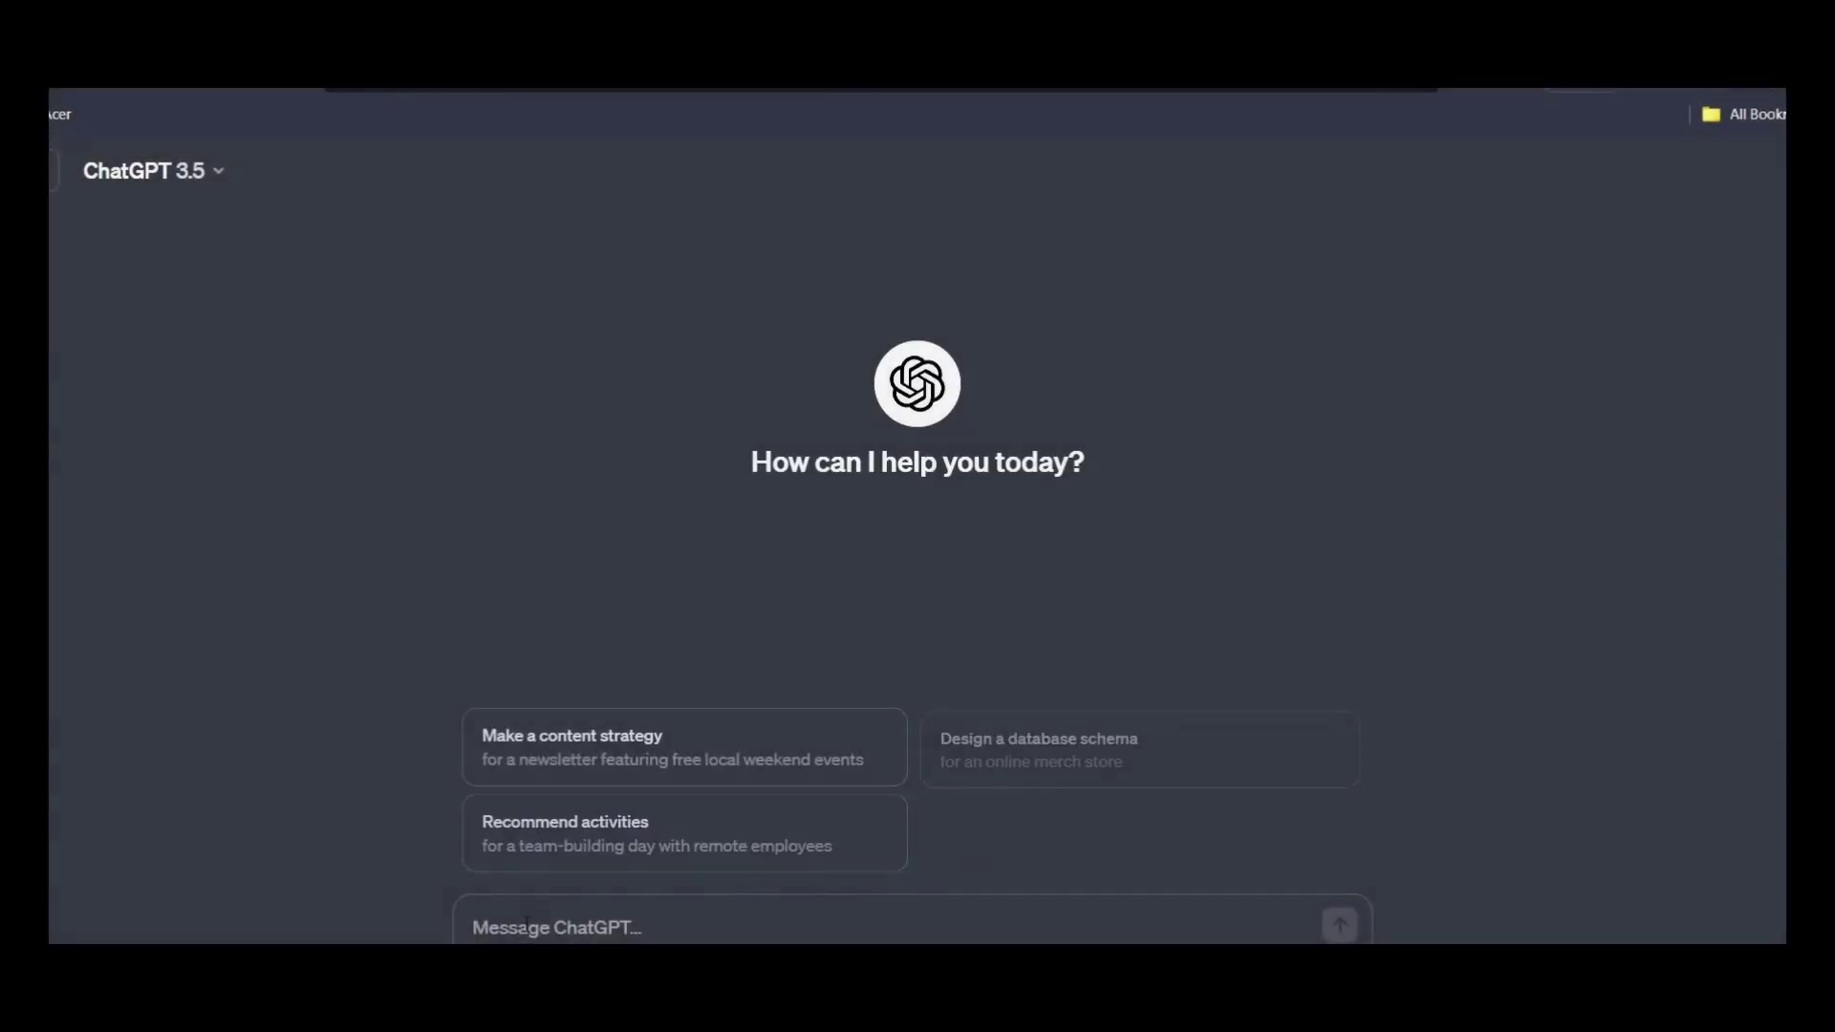
Get a 'Thank You for Your Positive Feedback' email reply for a DSA-tutorials viewer and review it.
type("ChatGPT, respond to this email with a polite acknowledgement.\" \"Your DSA tutorials on YouTube are fantastic! I'm a beginner looking to build a solid foundation for future placements. Could really use your guidance. Open to any tips or resources you recommend")
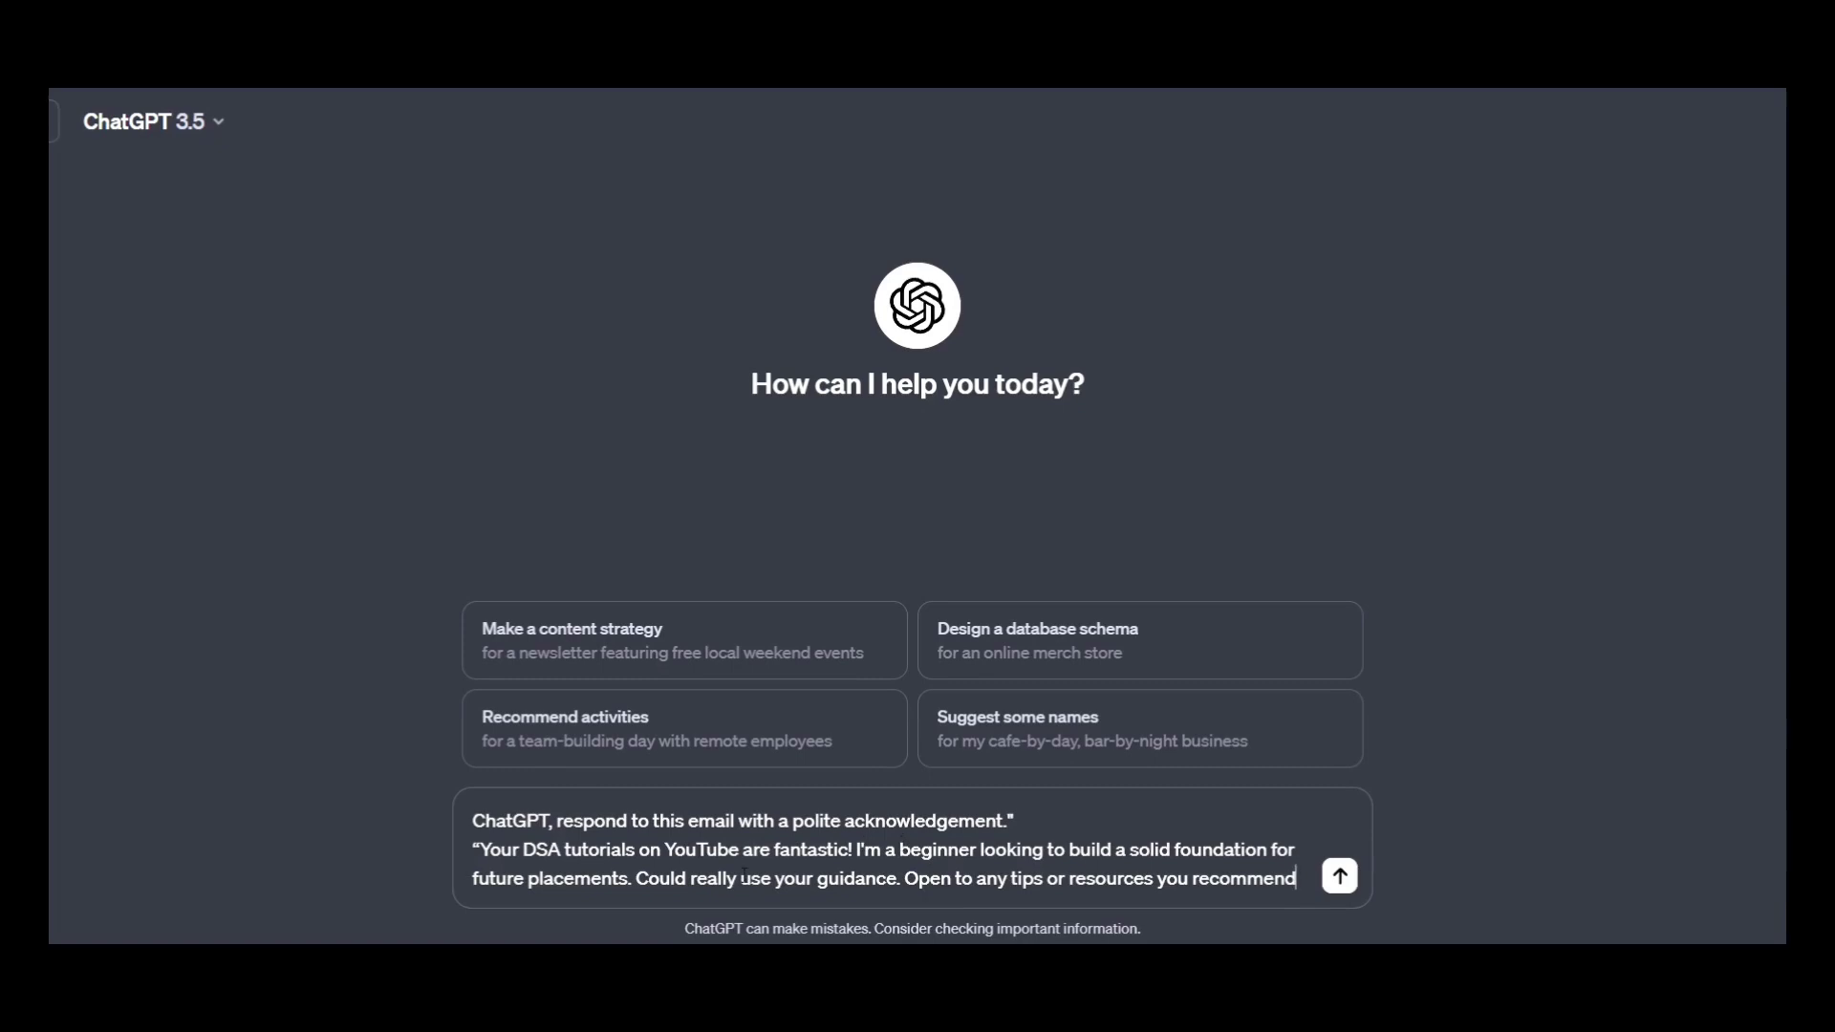
key("Return")
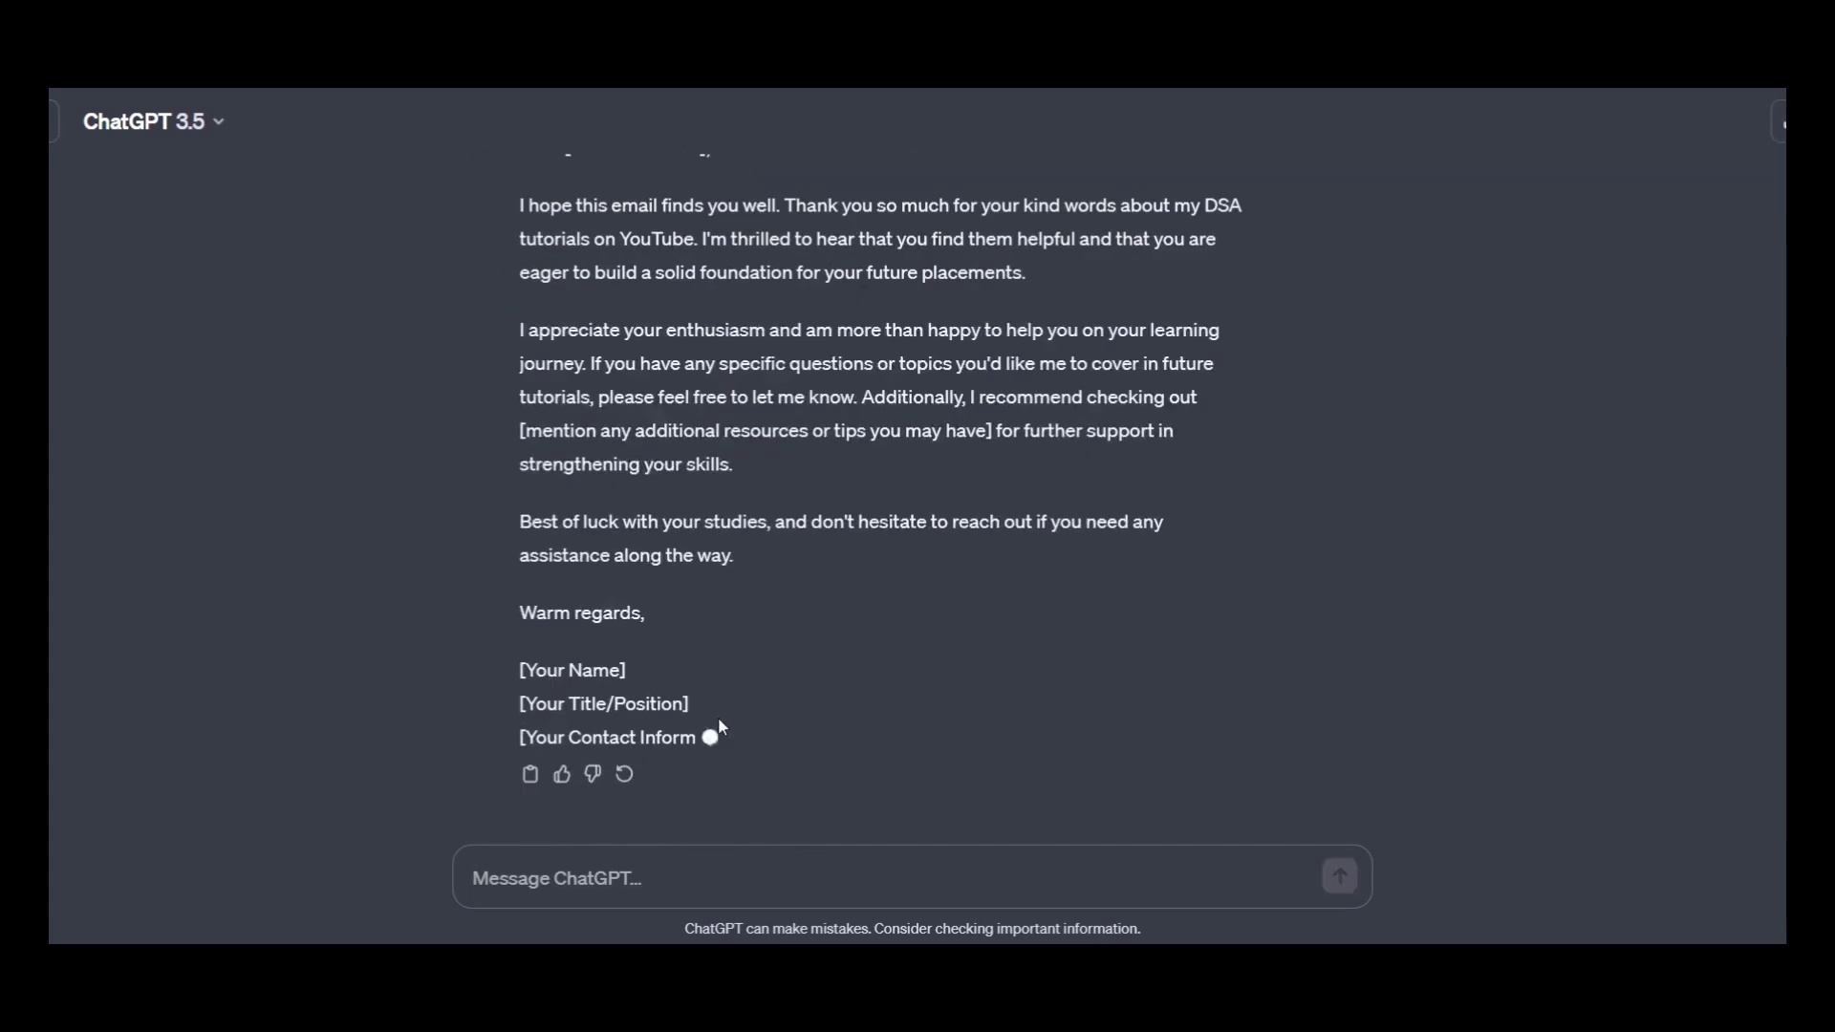
scroll(722, 727, "up", 4)
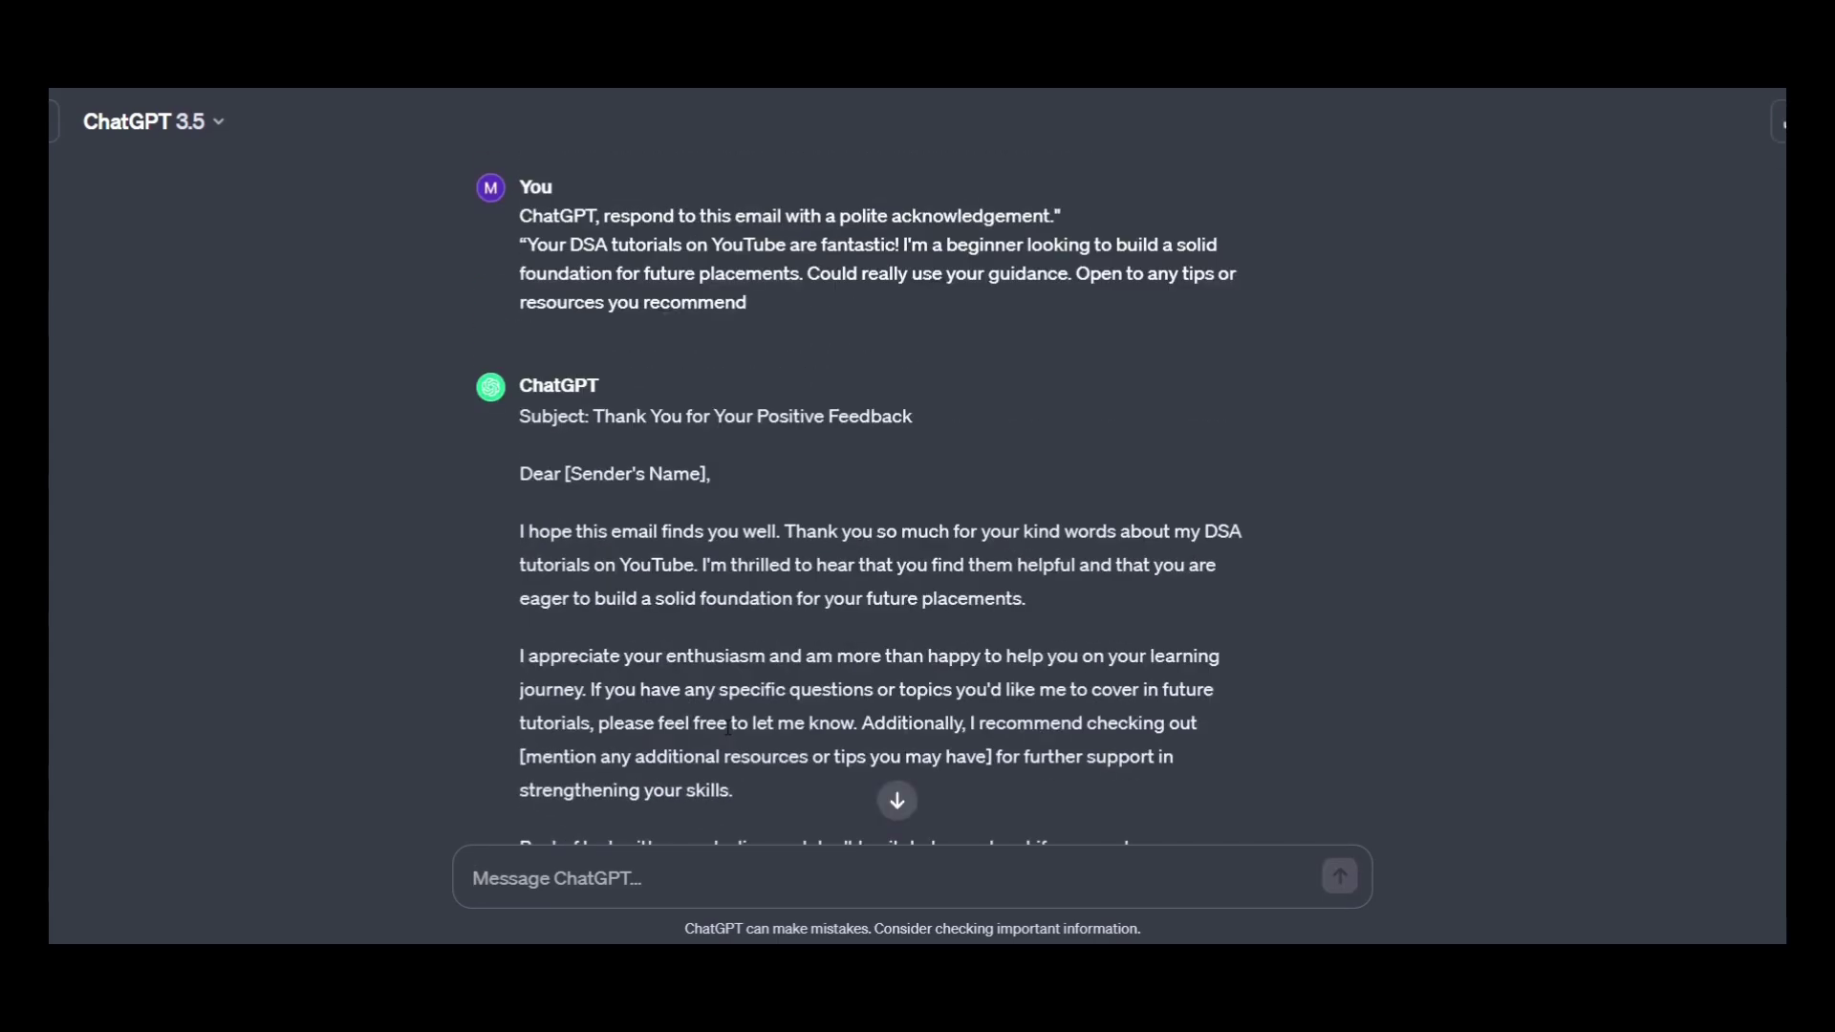
scroll(728, 729, "down", 4)
scroll(736, 728, "up", 4)
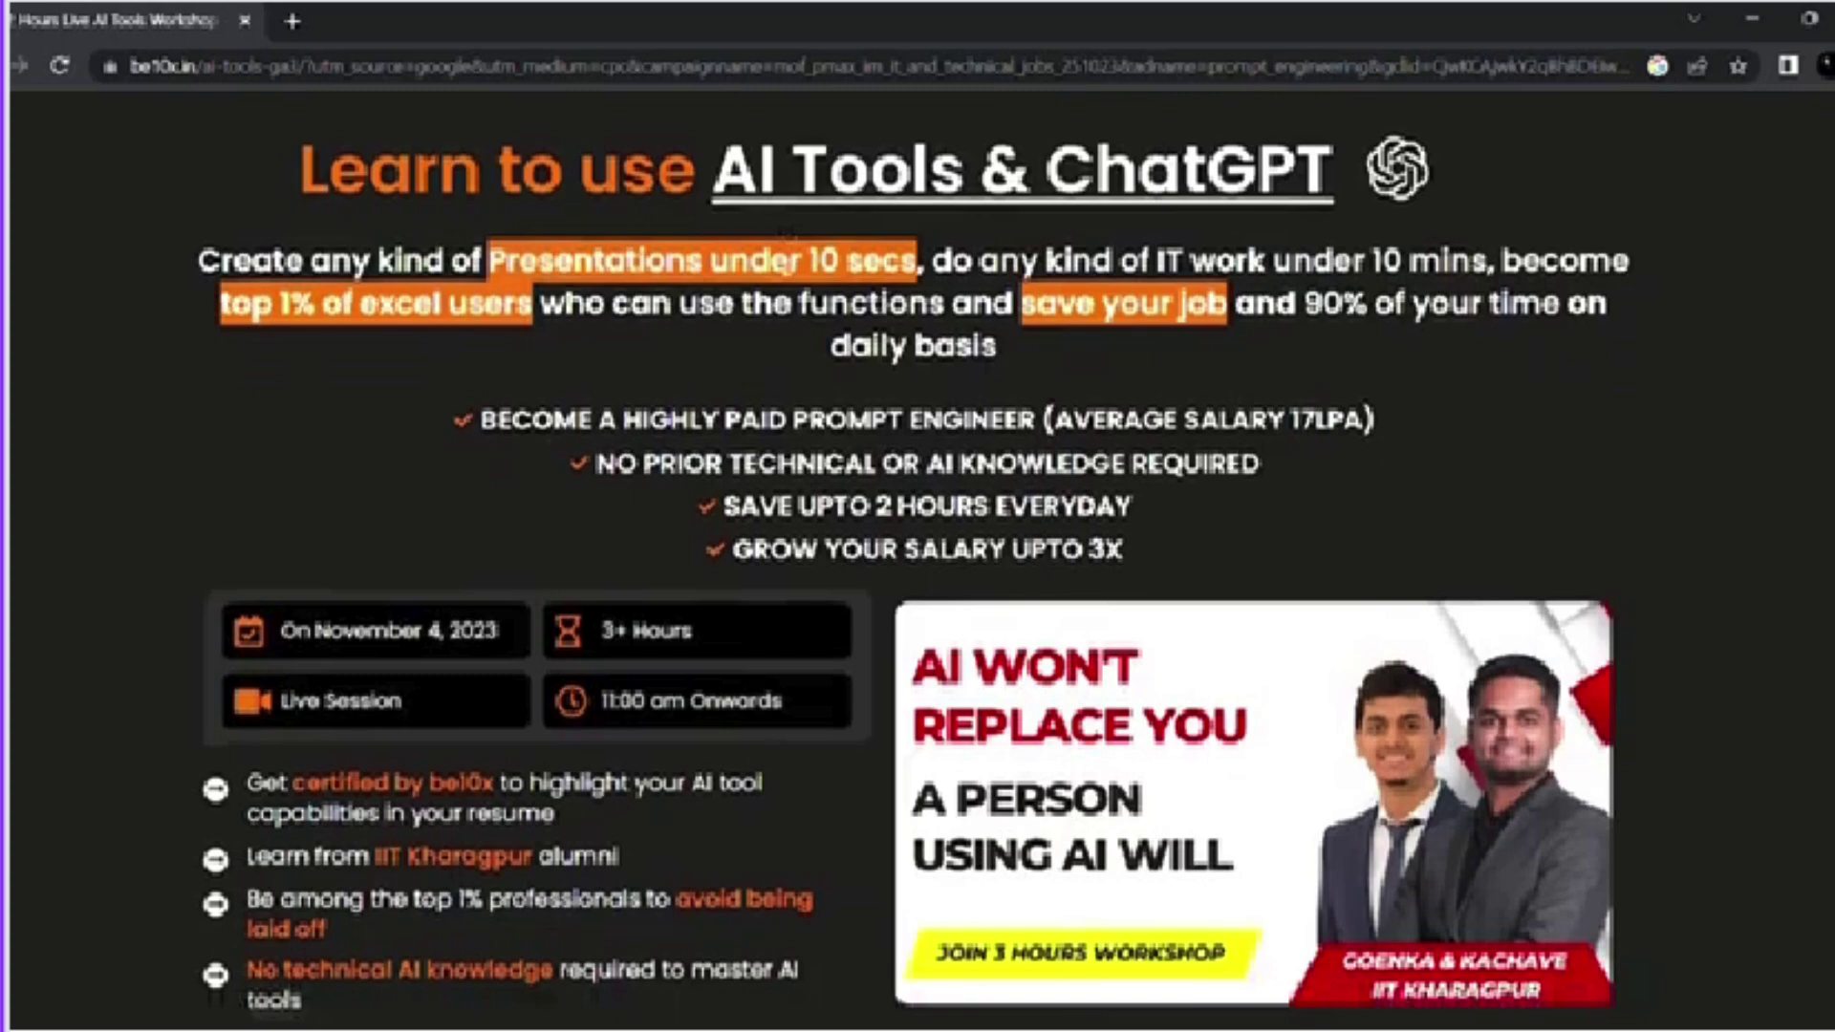
scroll(776, 271, "down", 6)
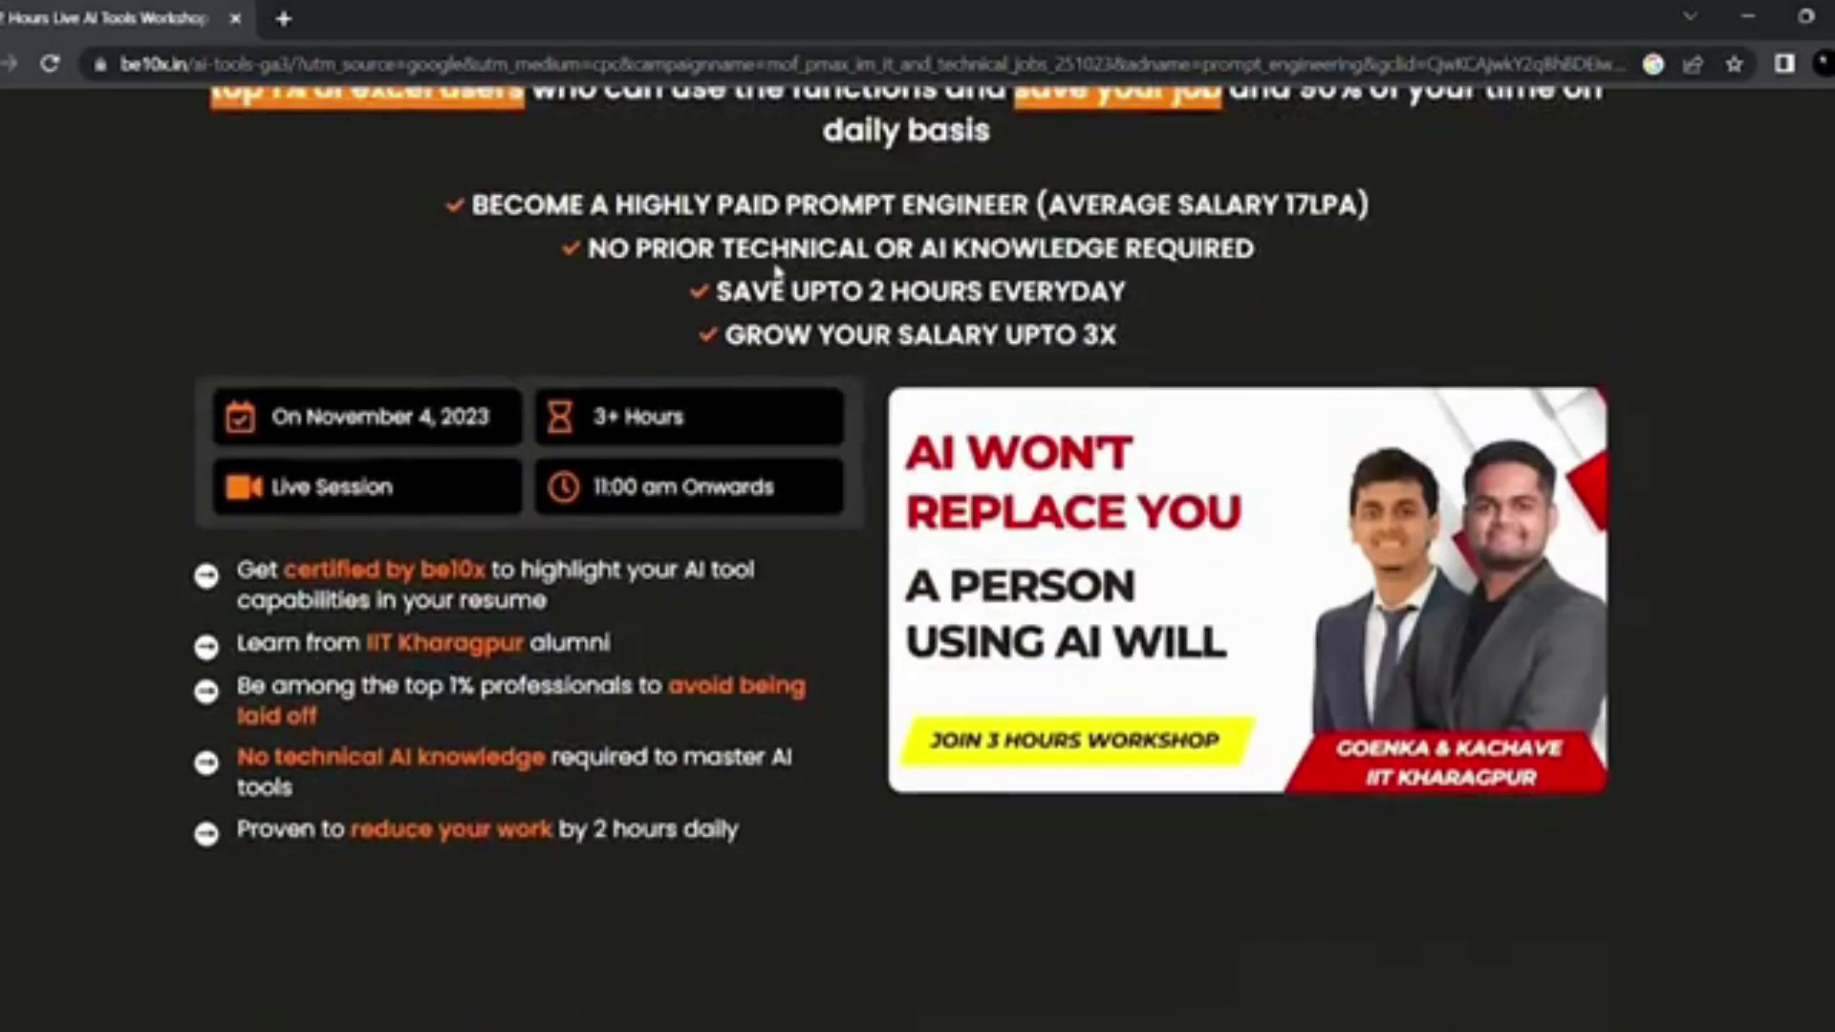
scroll(776, 272, "down", 3)
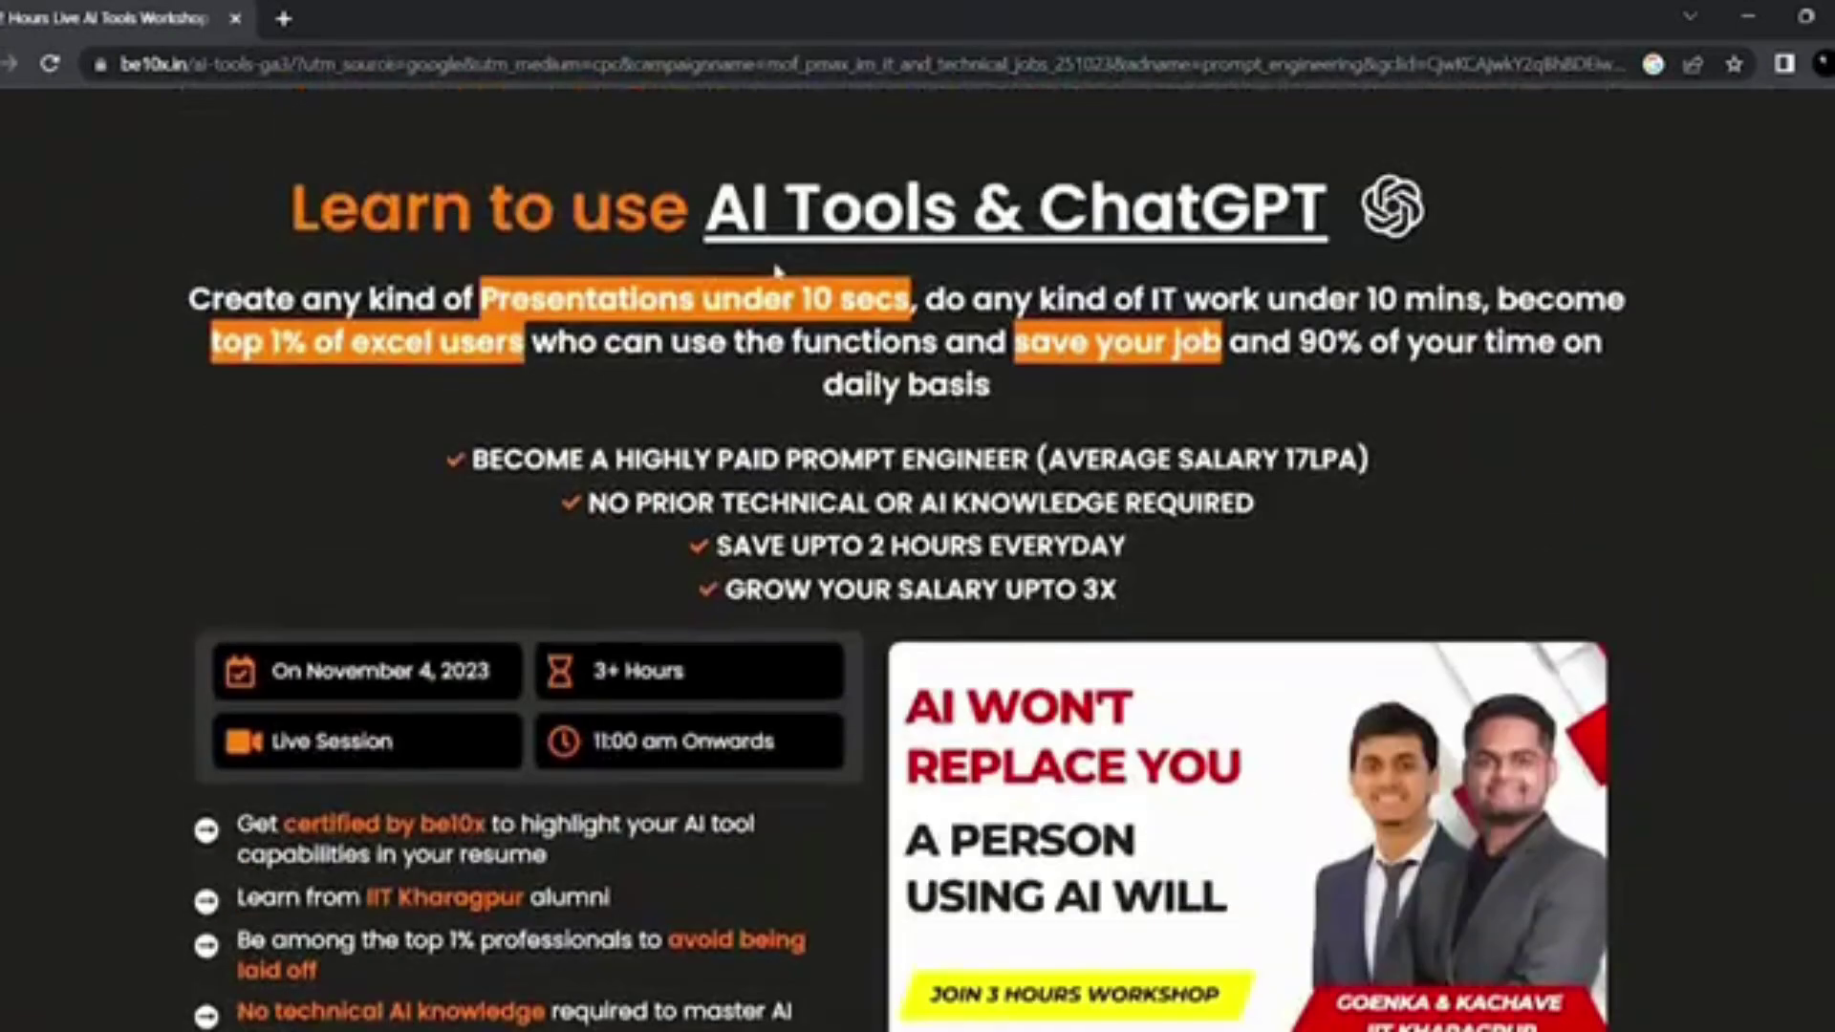
scroll(776, 272, "up", 1)
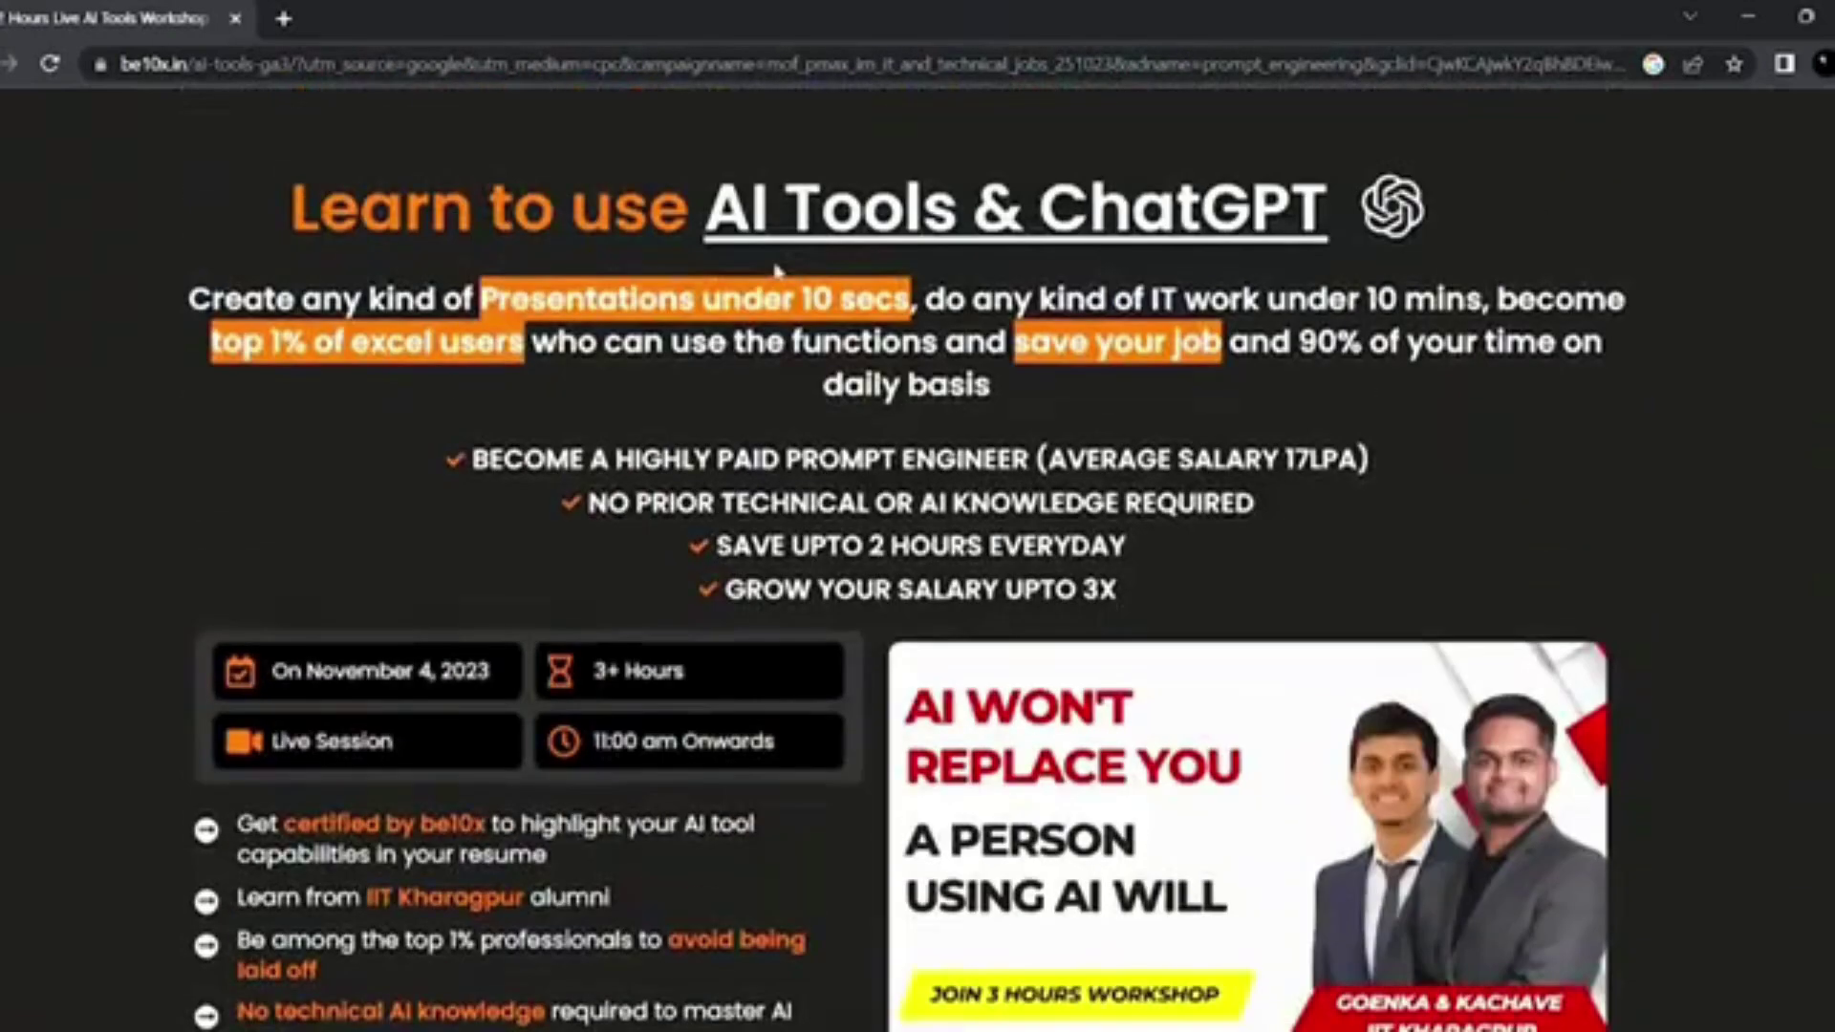